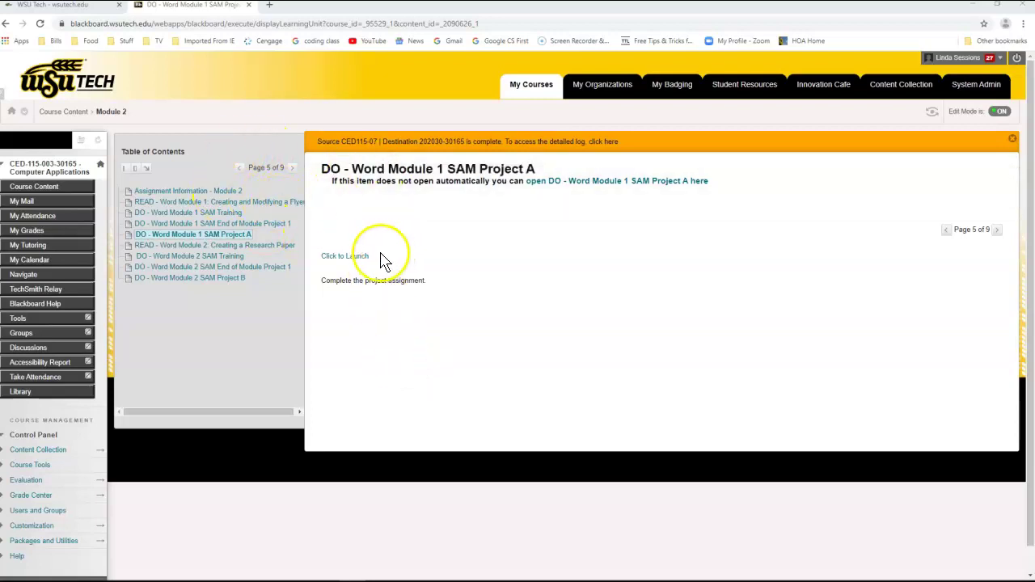
- Launch DO - Word Module 1 SAM Project A from the course page and start the assignment
click(346, 256)
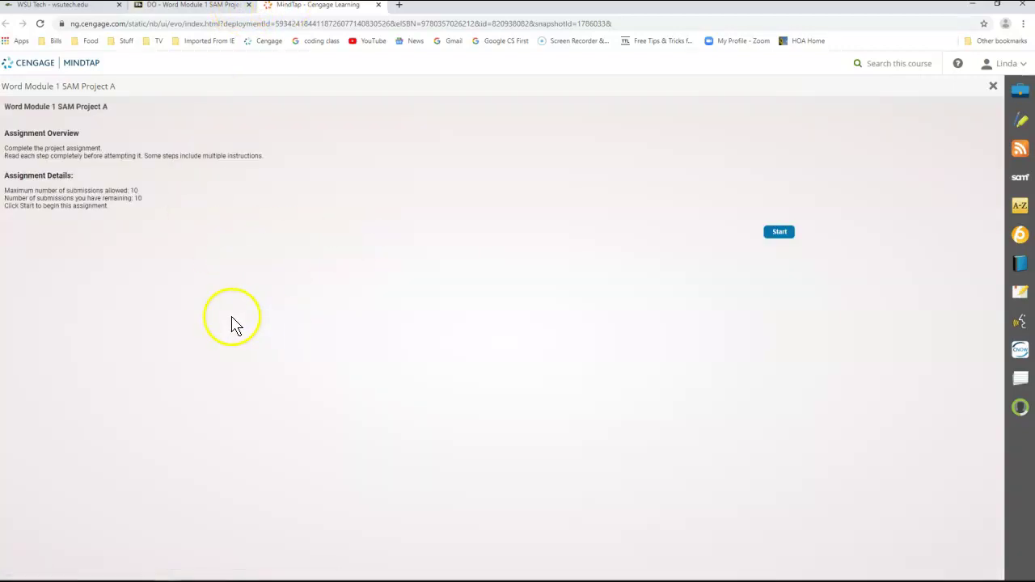
click(779, 232)
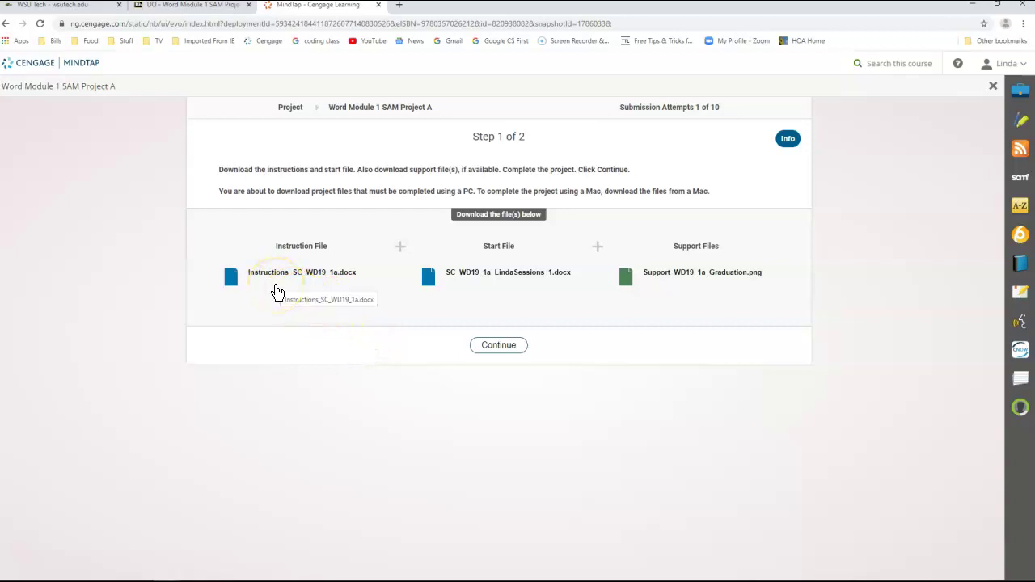
click(521, 273)
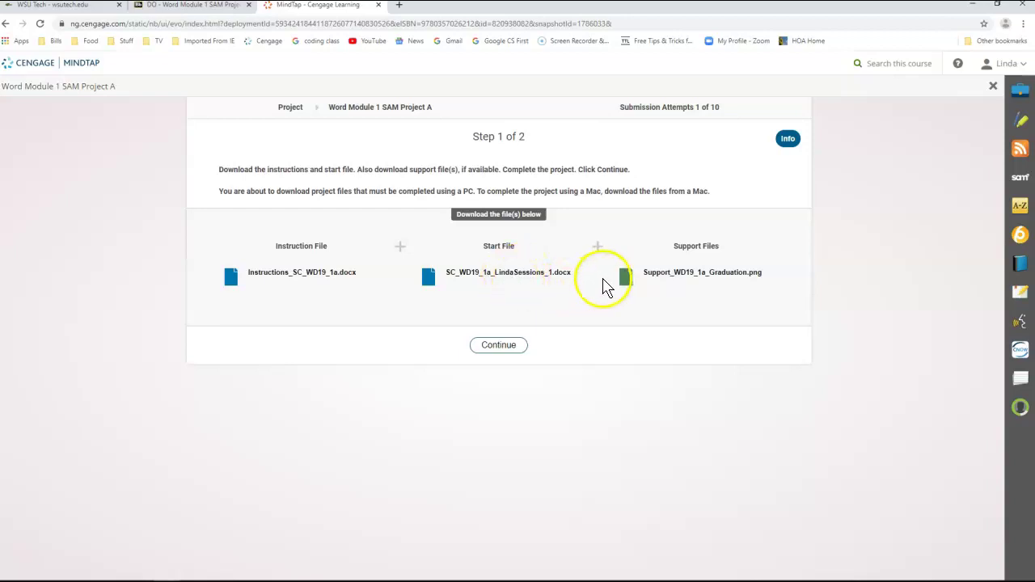
- Download the support file Support_WD19_1a_Graduation.png and open it in the Photos viewer
click(665, 277)
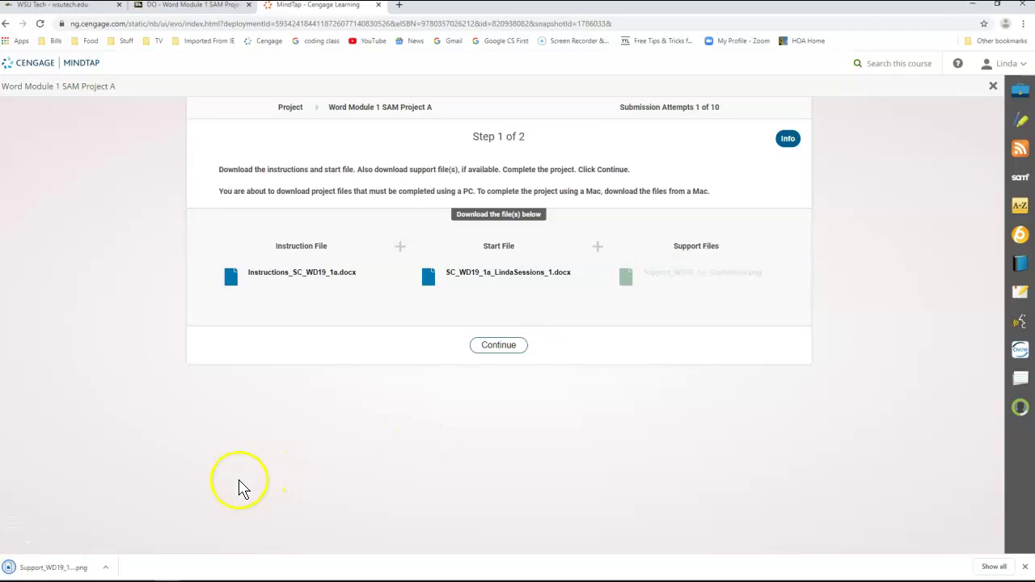
click(43, 570)
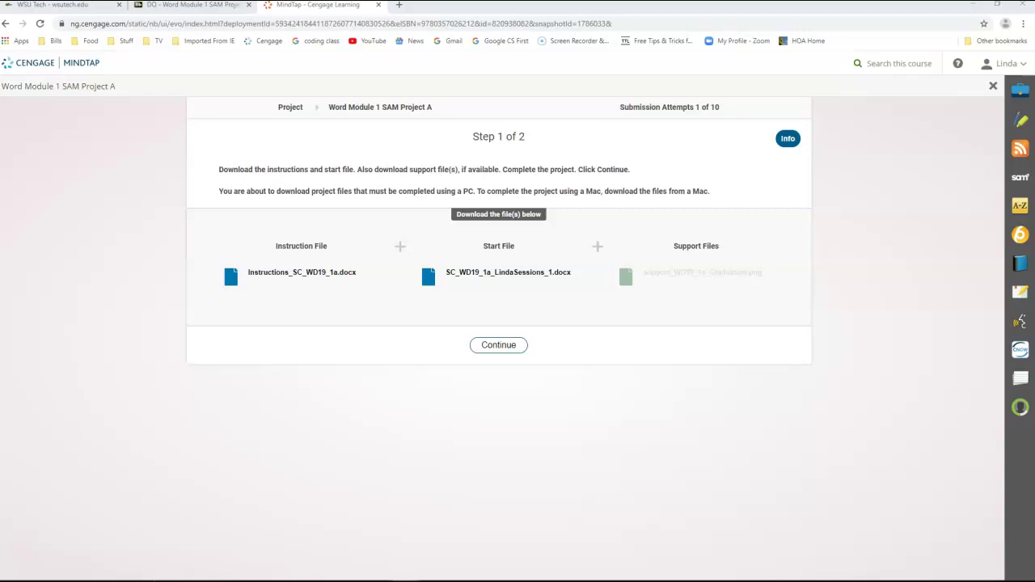
drag(962, 167, 541, 59)
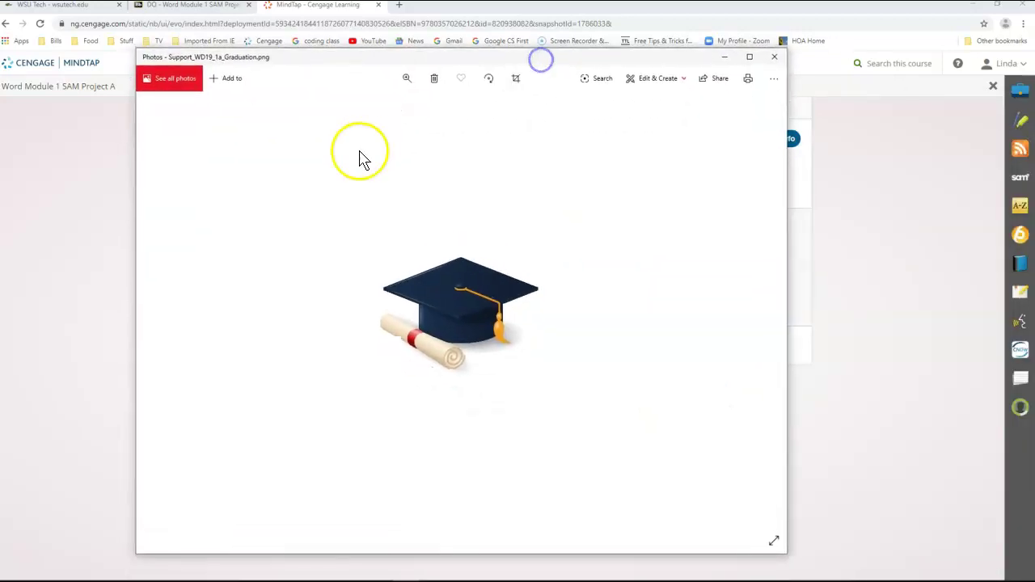
right_click(461, 285)
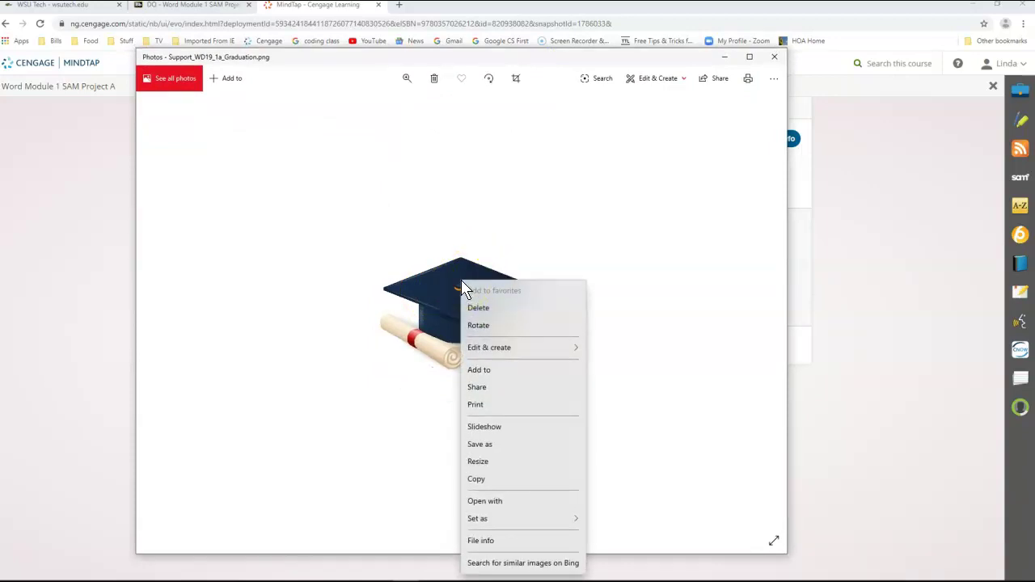
click(492, 454)
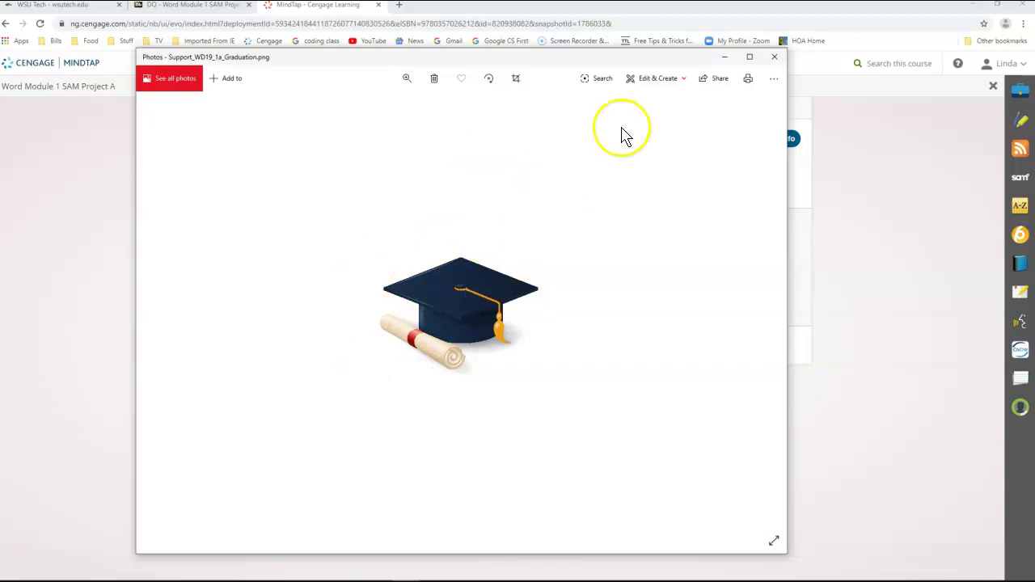
click(748, 79)
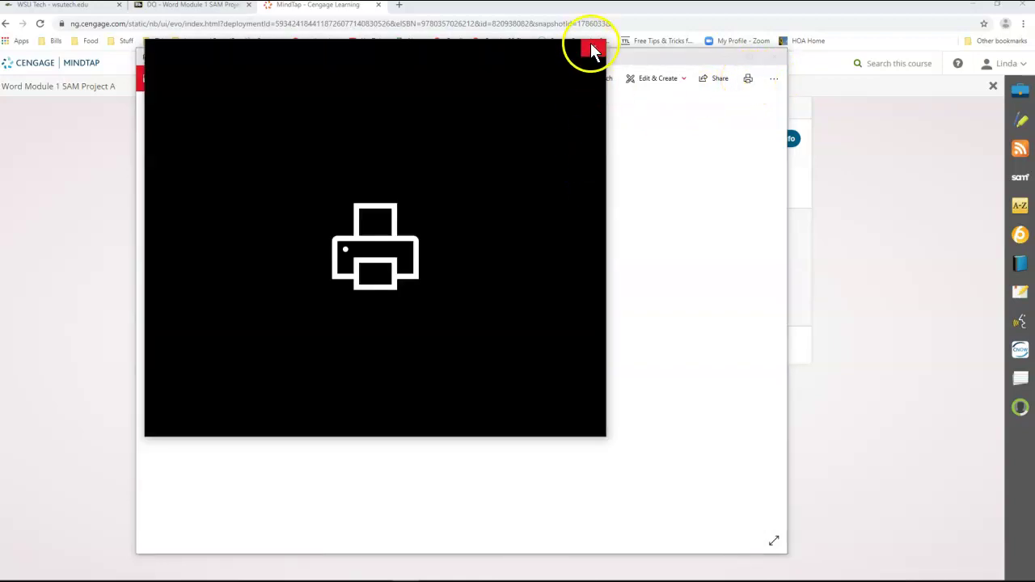
click(592, 49)
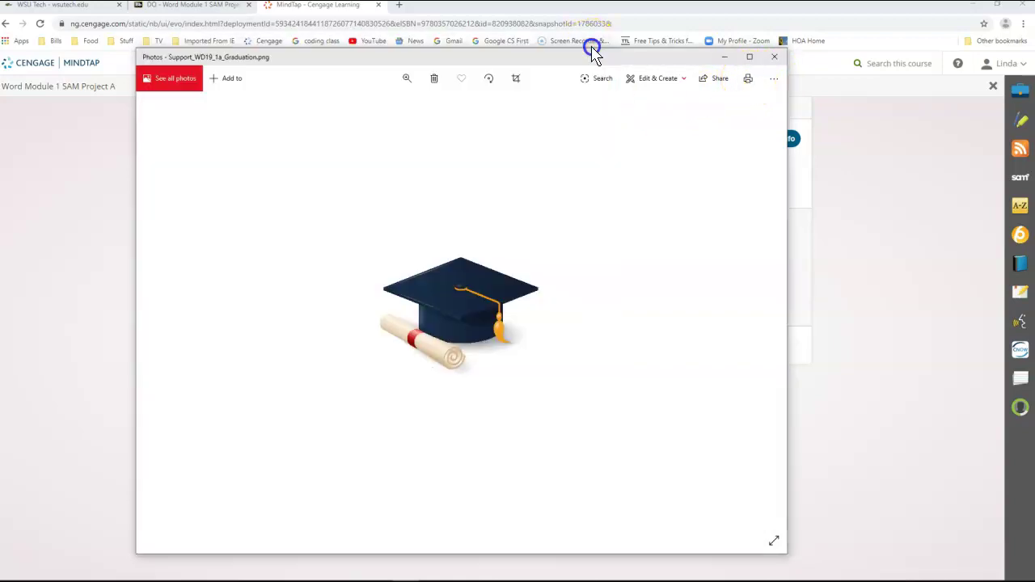
- Save the graduation image as Support_WD19_1a_Graduation in PNG format in the Pictures folder, and close the image viewer
right_click(457, 241)
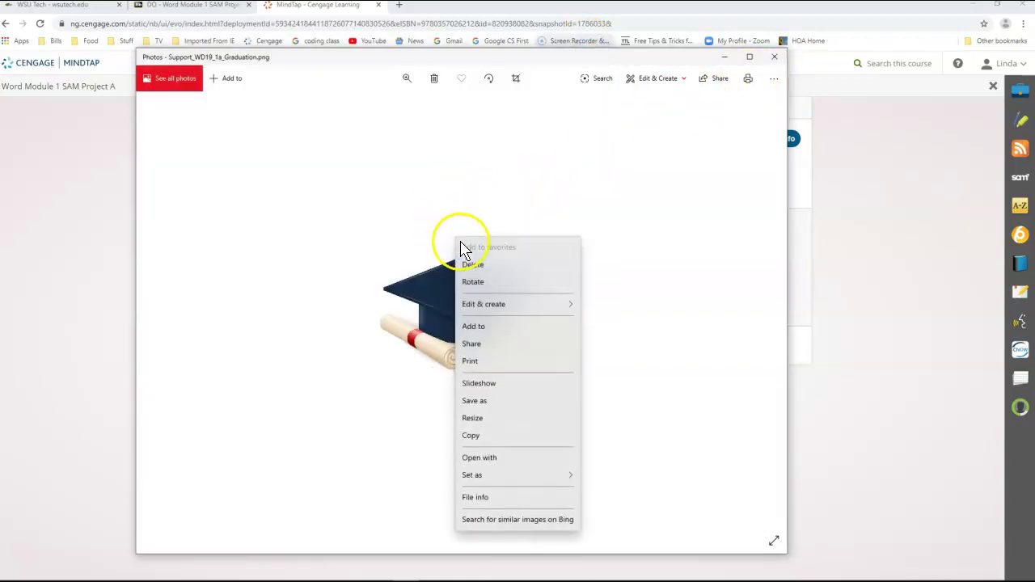
click(468, 402)
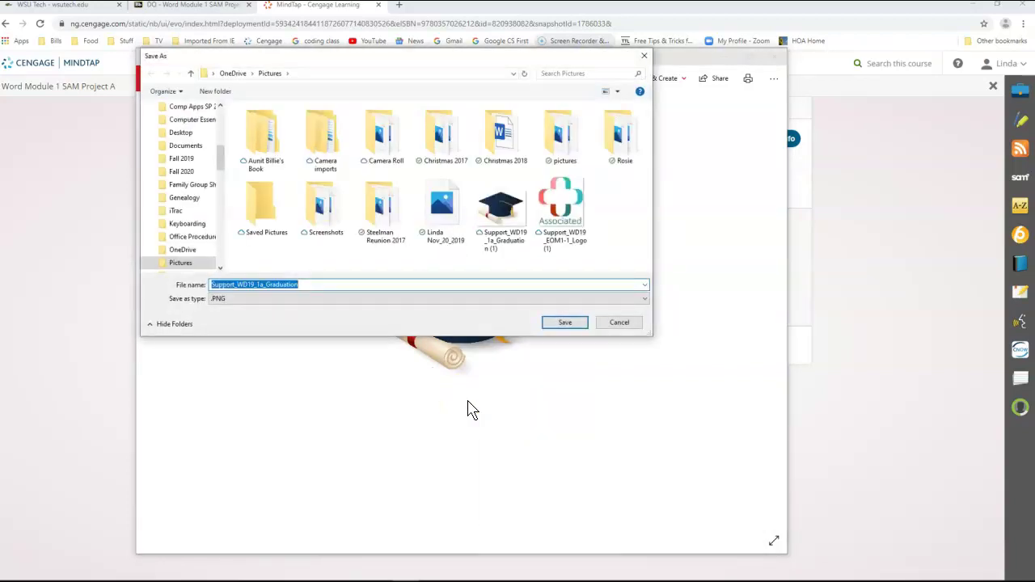
click(222, 161)
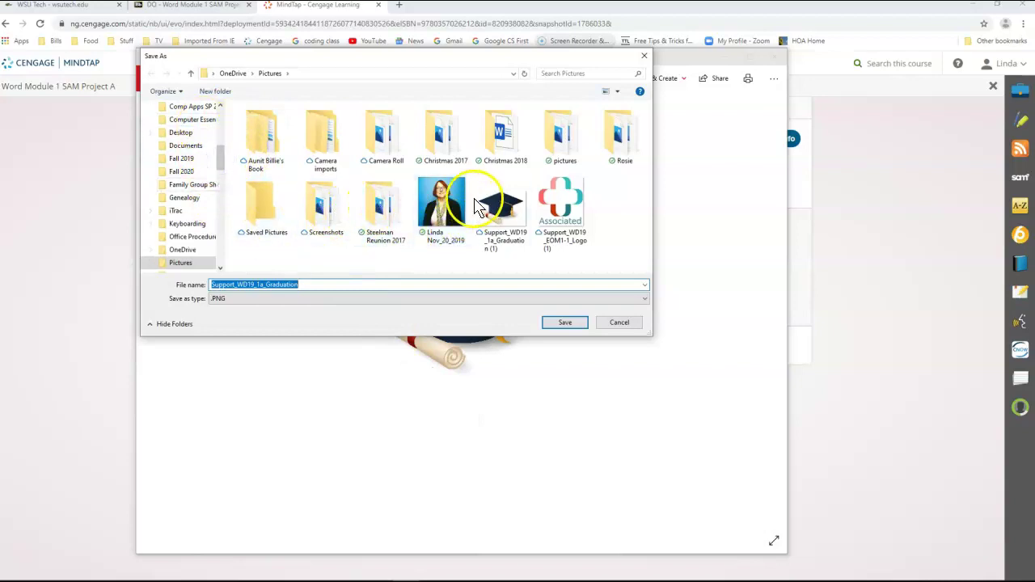
click(565, 323)
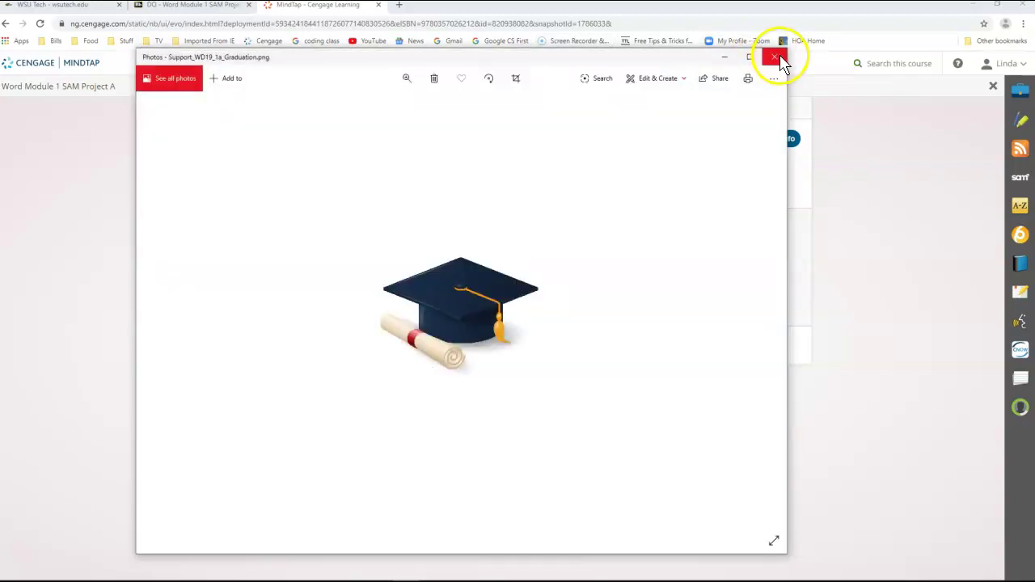
click(782, 63)
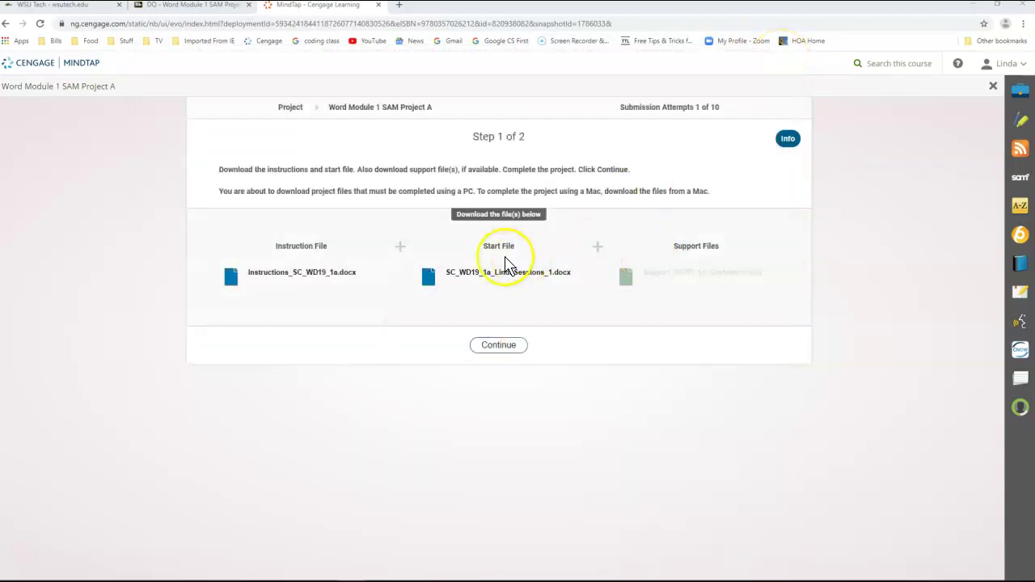
- Download the SC_WD19_1a start file, open it in Word and enable editing
click(452, 279)
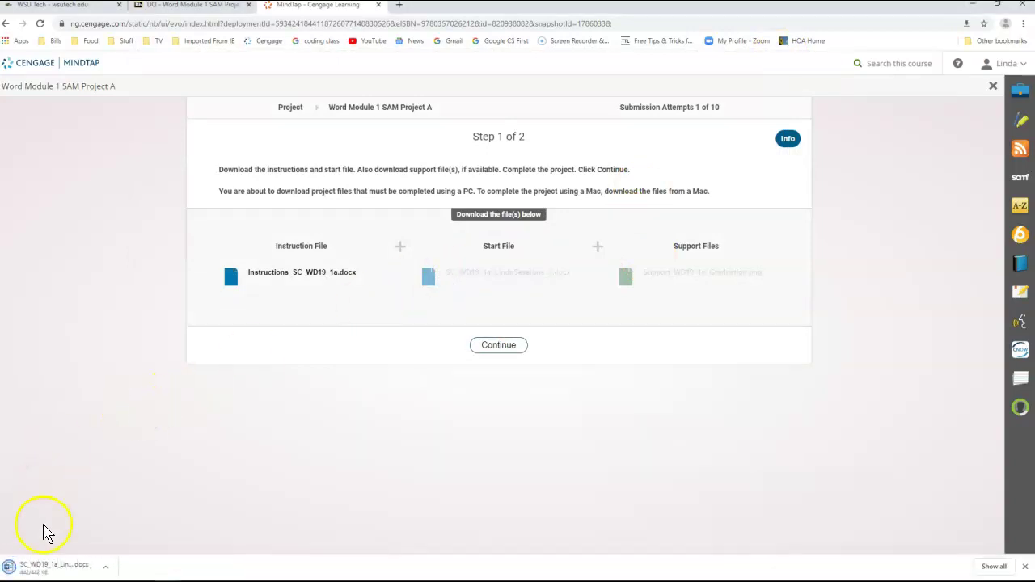
click(55, 564)
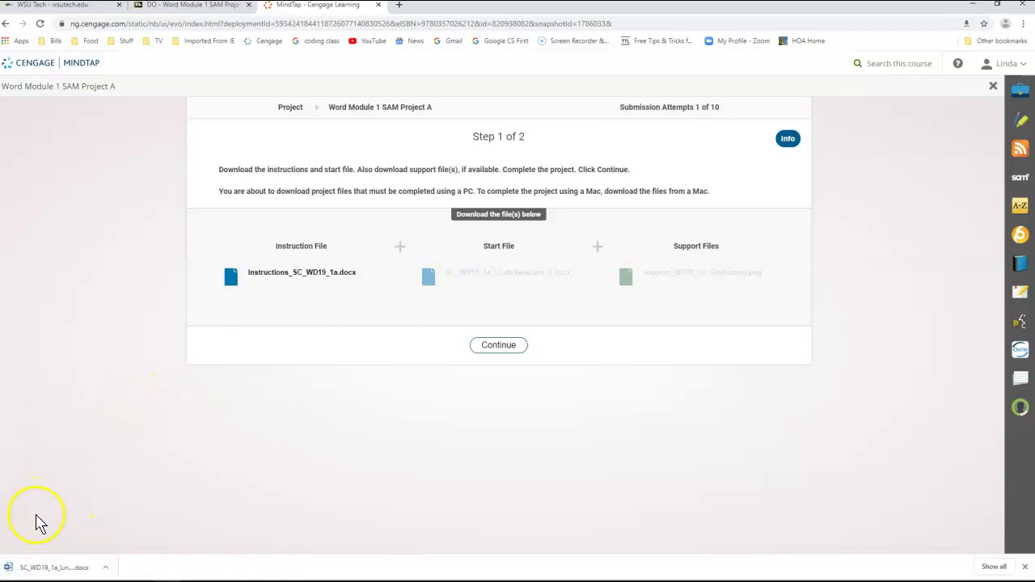
click(40, 570)
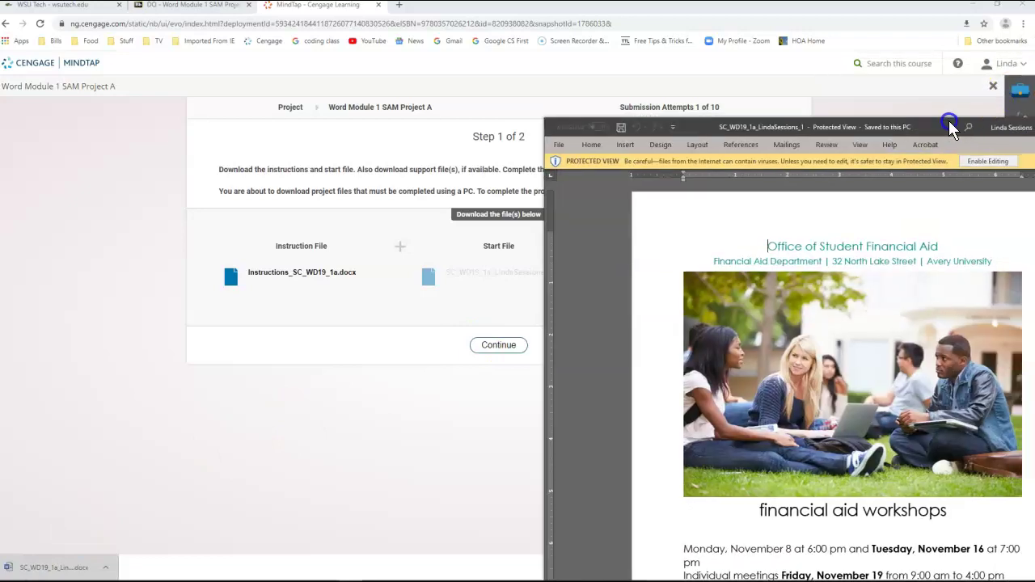
drag(949, 122, 631, 2)
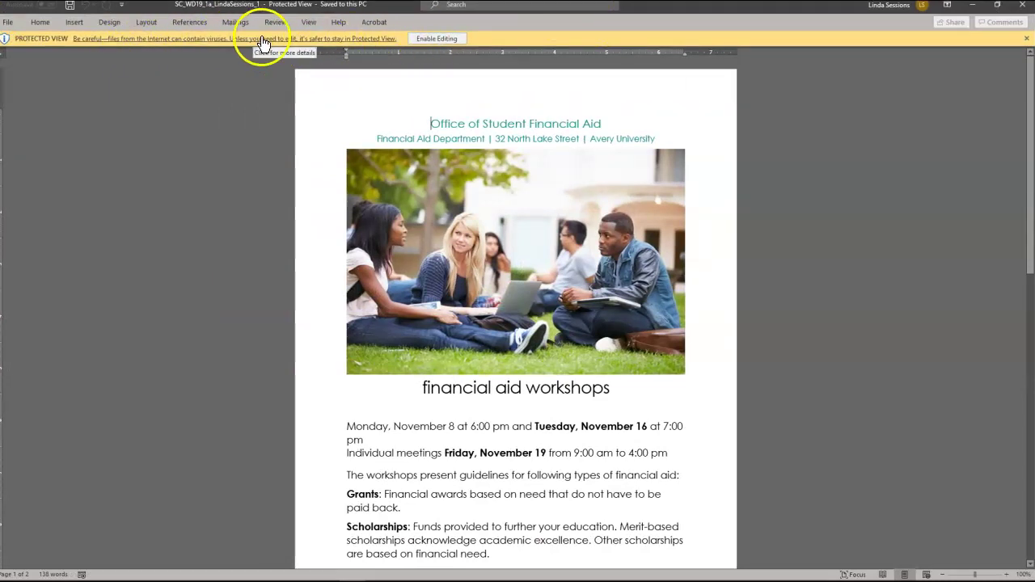
click(438, 38)
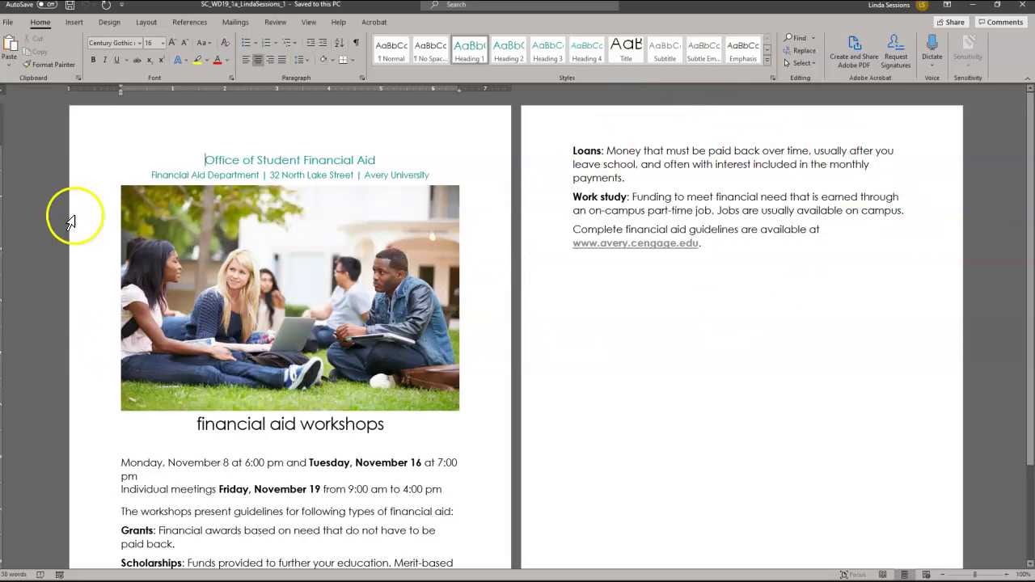
- Begin saving the start document as a copy on the Desktop and create a new folder there named CED 115 SU 2020
click(8, 23)
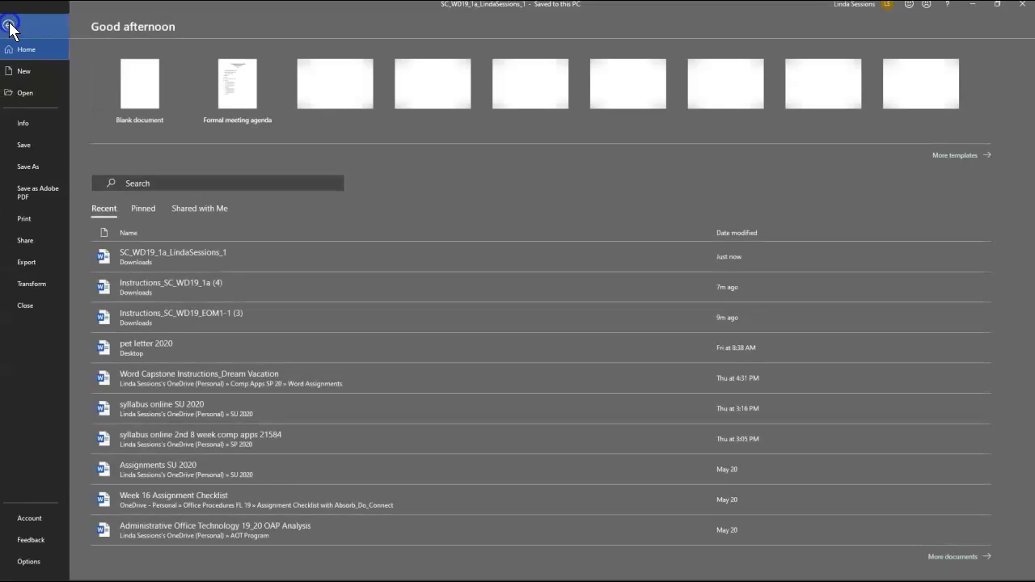
click(37, 167)
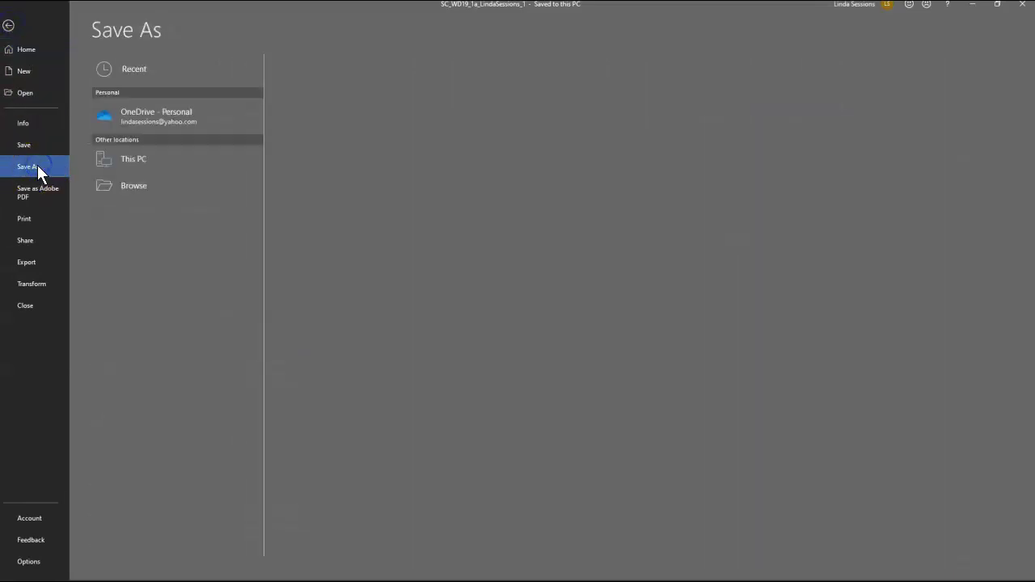
click(130, 212)
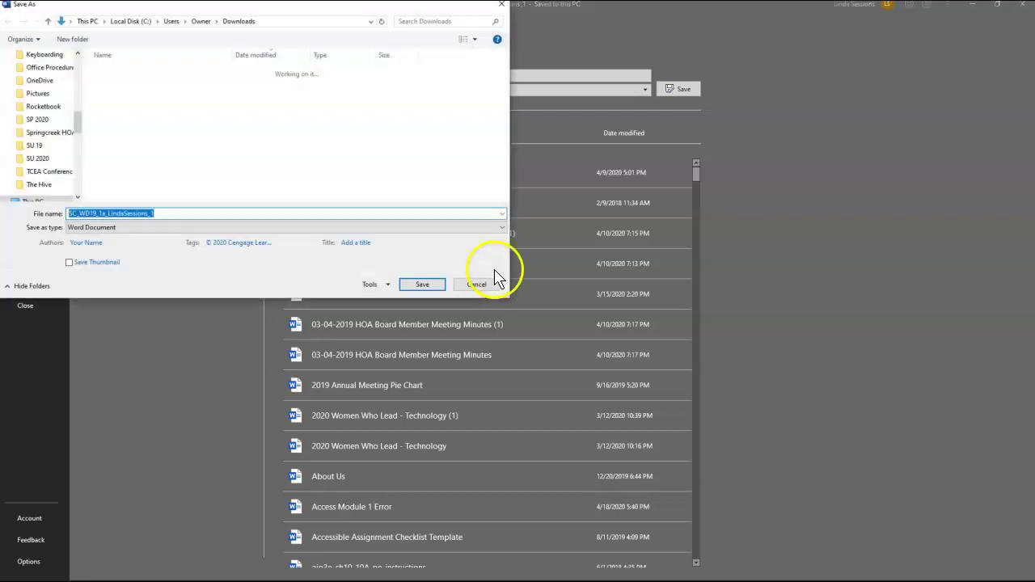
drag(300, 8, 473, 58)
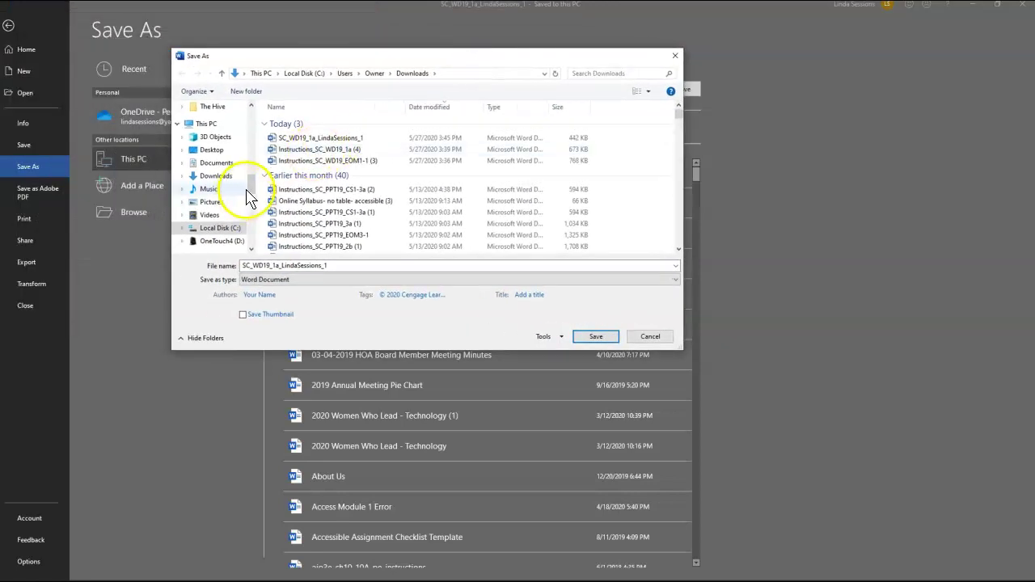
drag(250, 192, 254, 120)
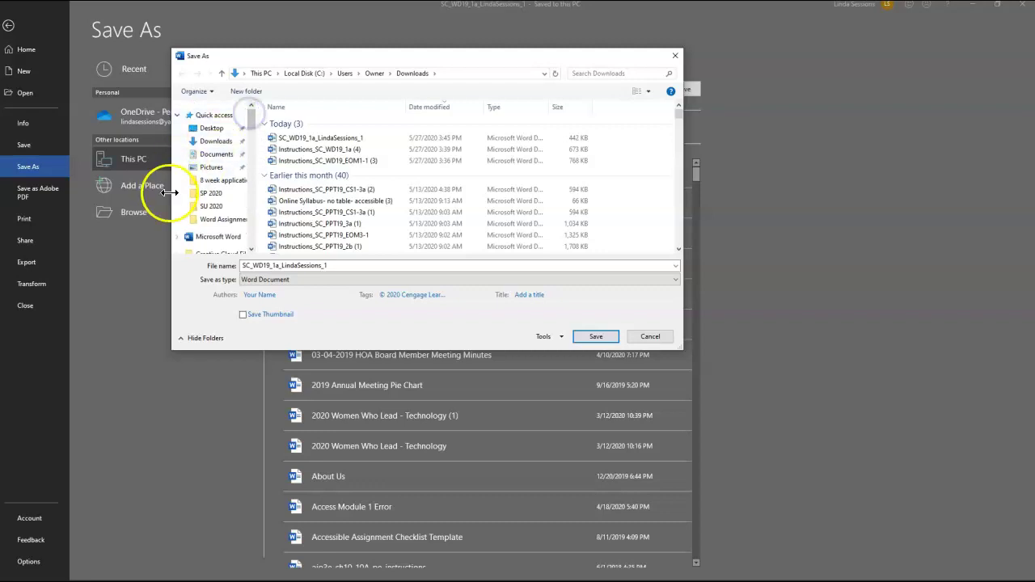
click(209, 132)
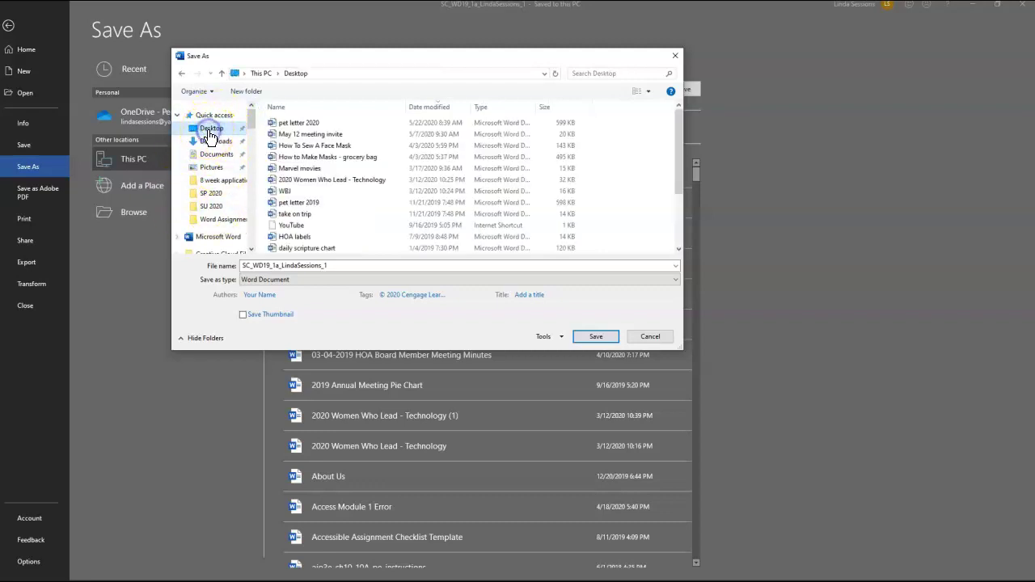
click(245, 92)
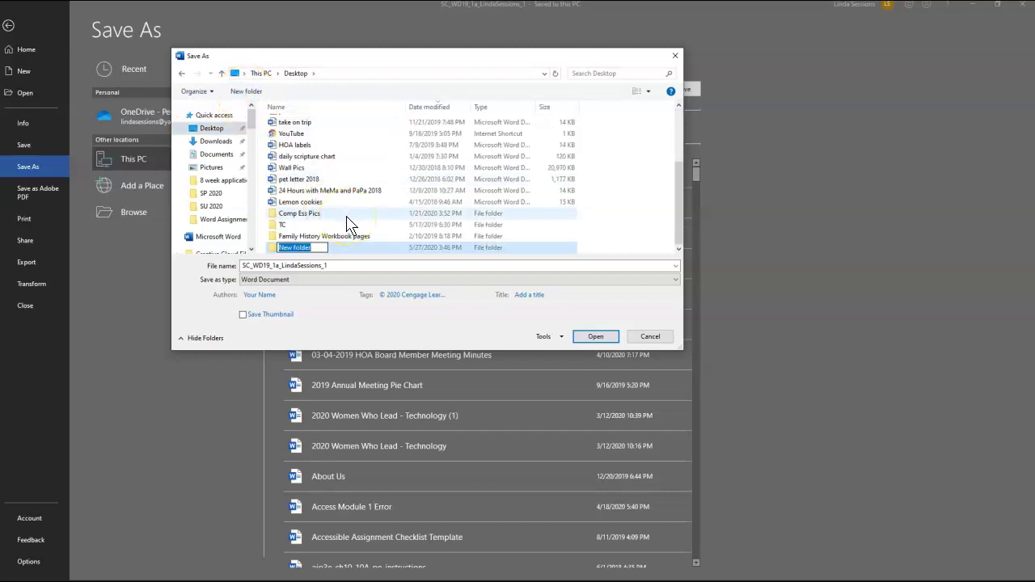
text(CED 115 SU 2020)
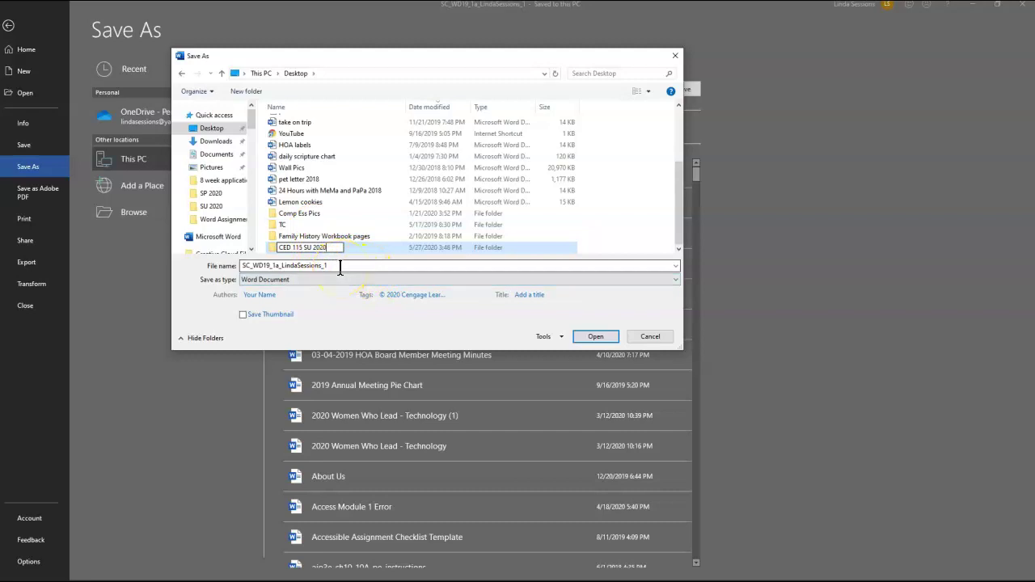
- Change the final digit of the file name to 2 and save the document in the CED 115 SU 2020 folder
click(330, 267)
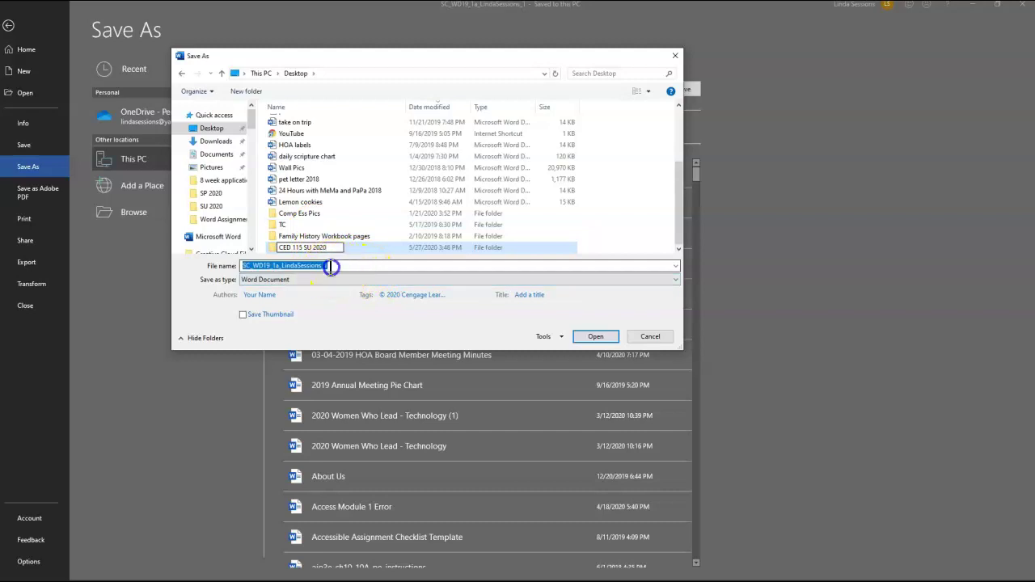
click(331, 265)
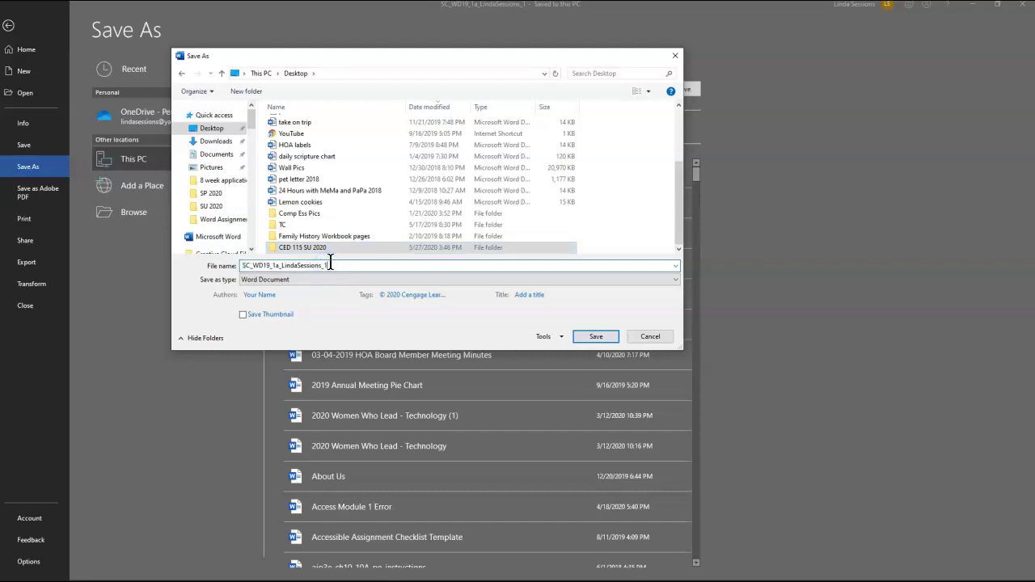
key(BackSpace)
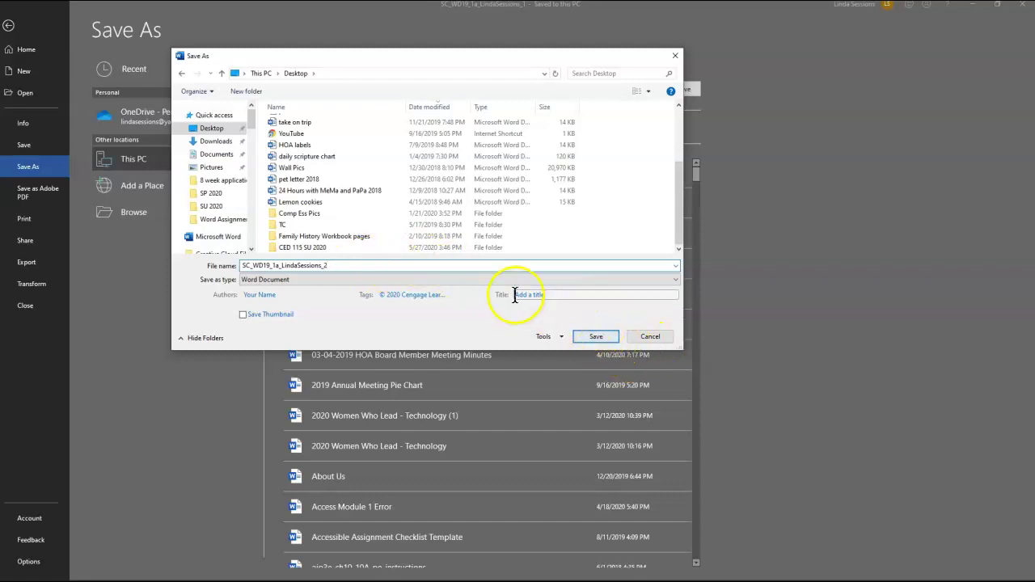
double_click(304, 249)
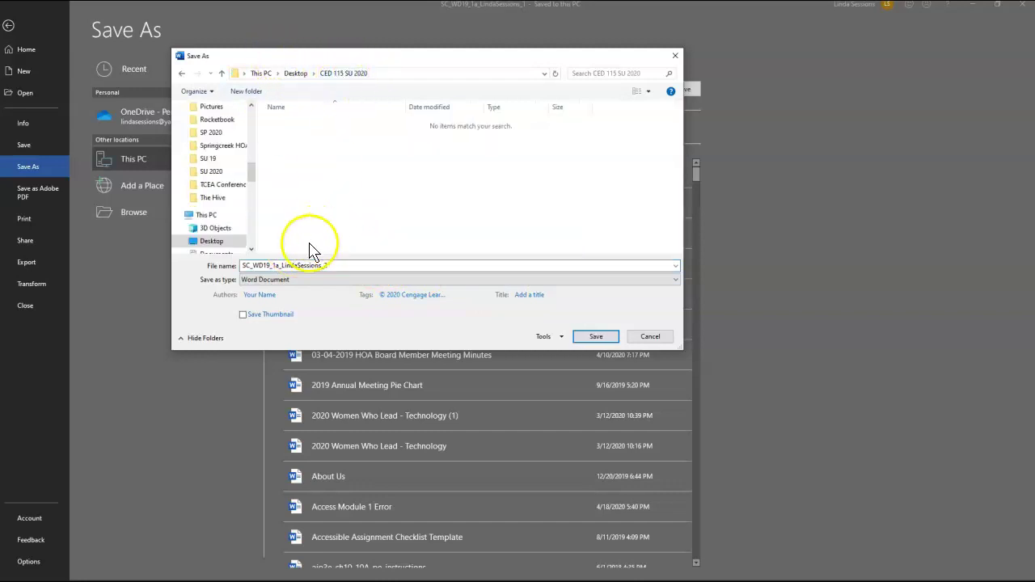
click(597, 337)
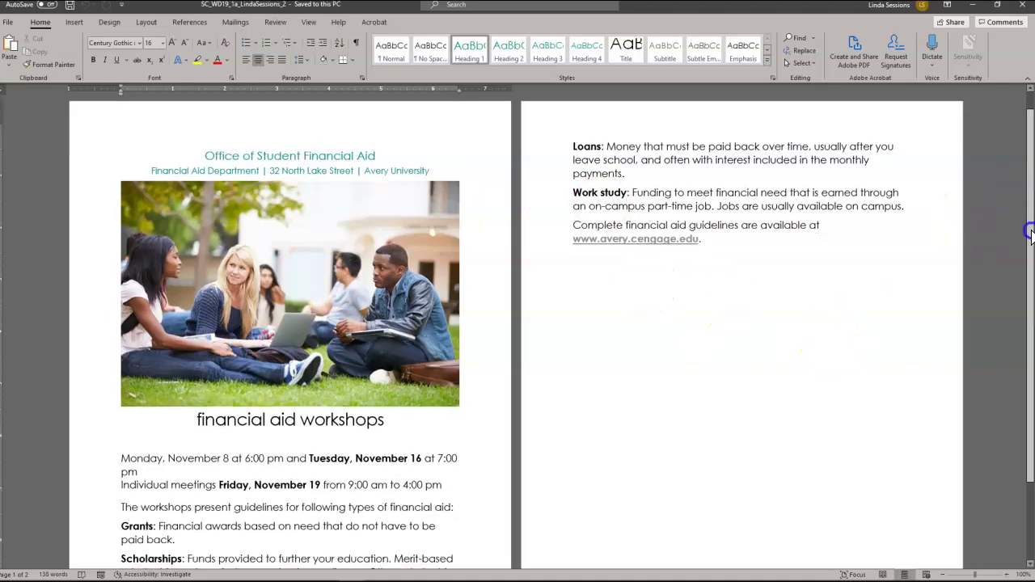
scroll(1029, 217, down, 3)
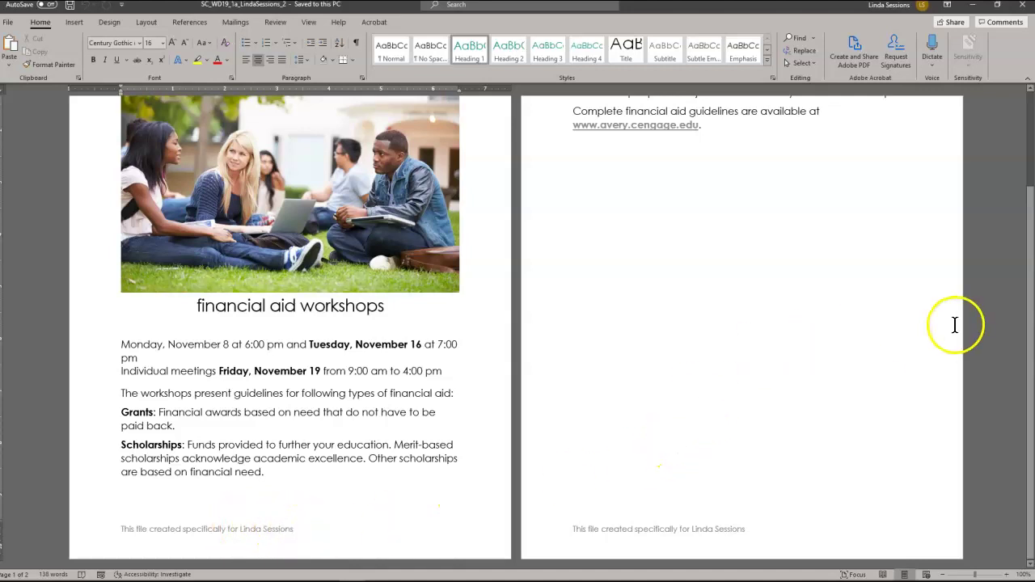
scroll(1029, 307, up, 3)
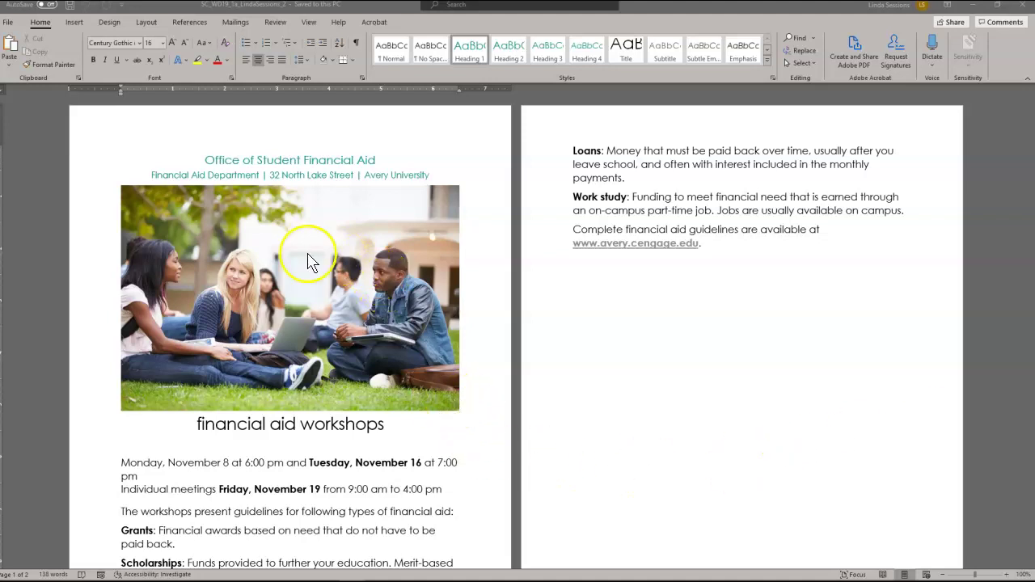
- Apply the Office theme to the document and change its theme colors to Red
click(111, 26)
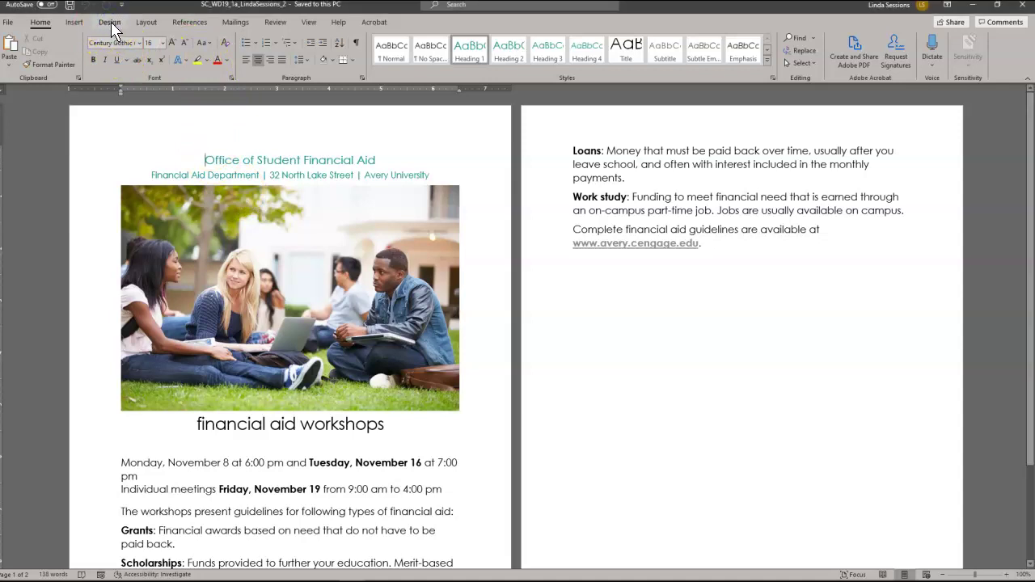
click(110, 25)
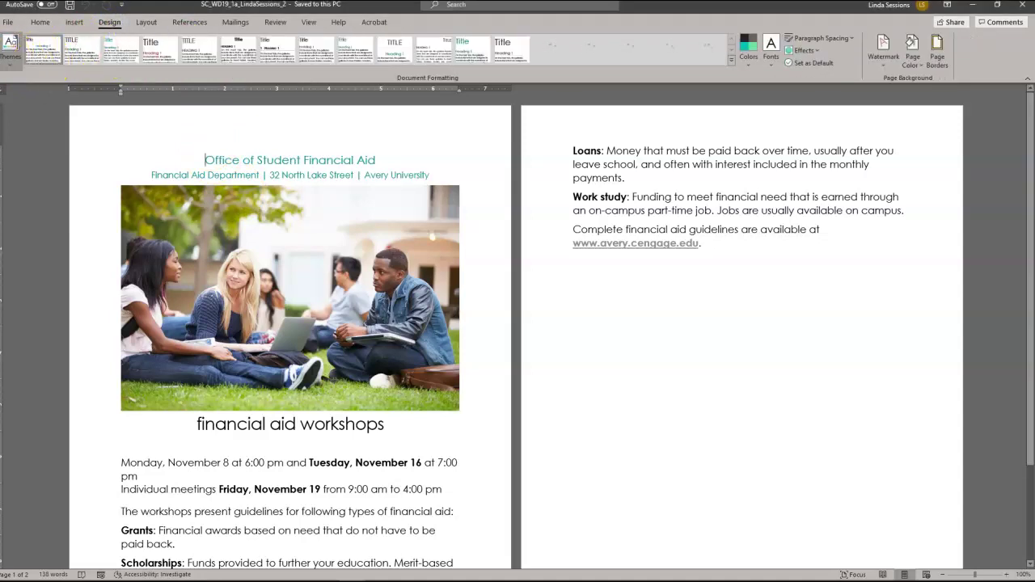
click(10, 57)
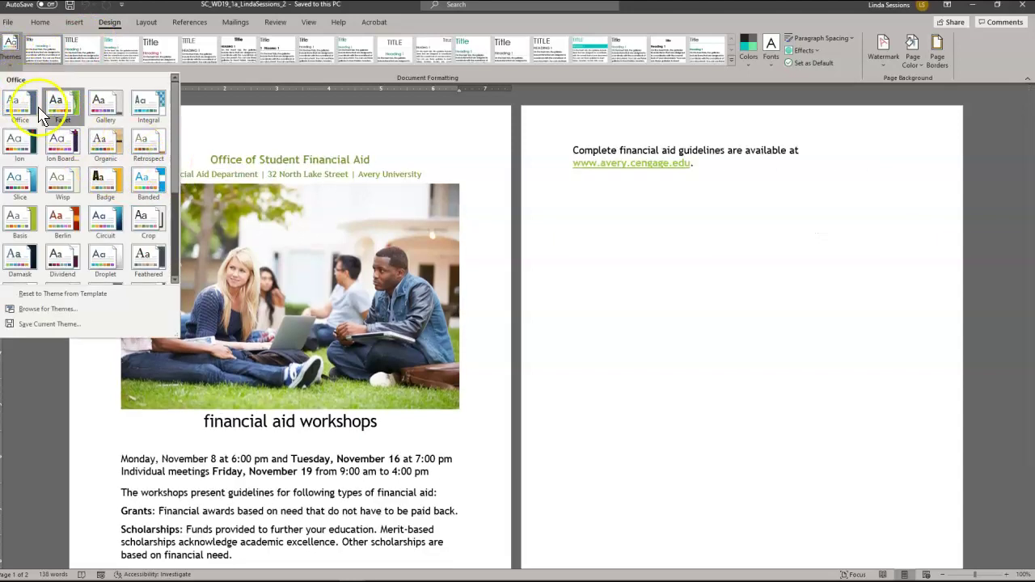
click(17, 104)
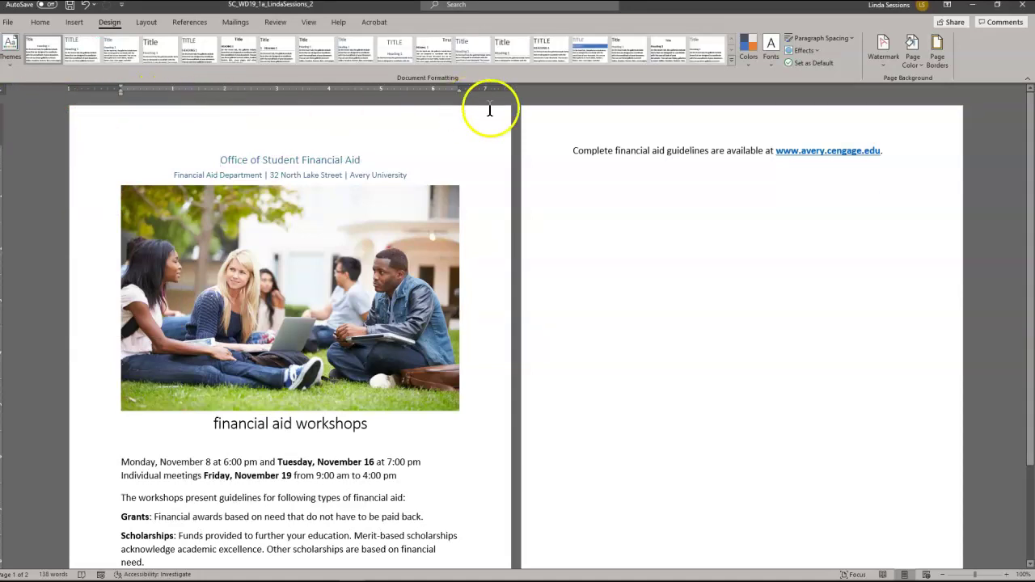
click(746, 61)
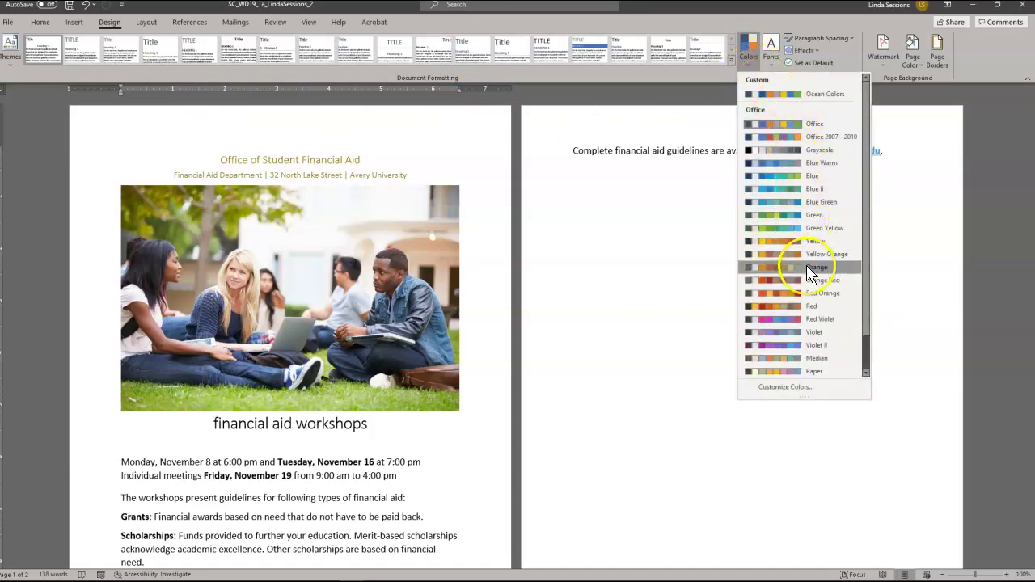
click(809, 306)
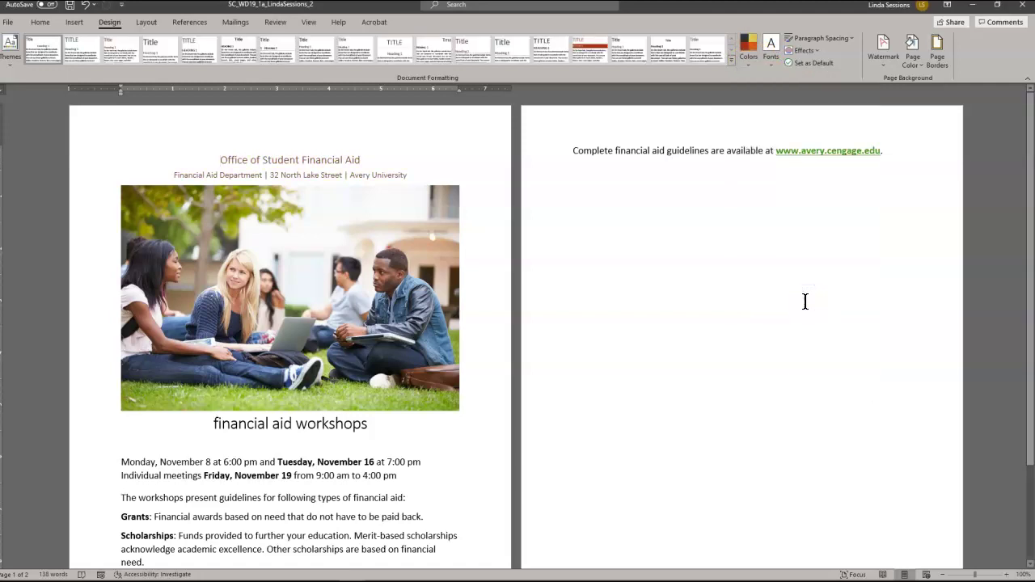
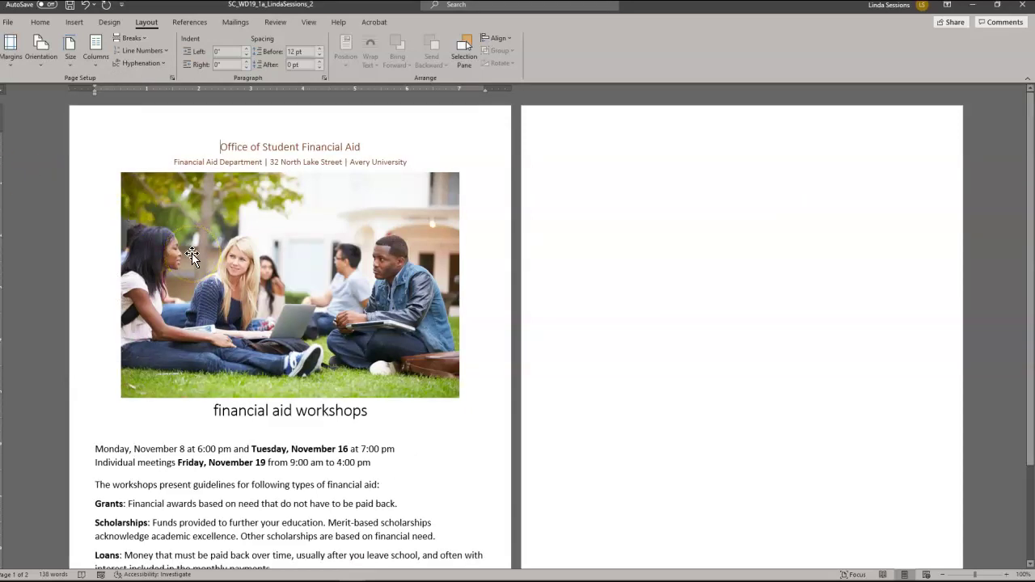
- Set the group photo's height to 2.5" and give it a rectangular picture style with a soft shadow around all edges
click(297, 269)
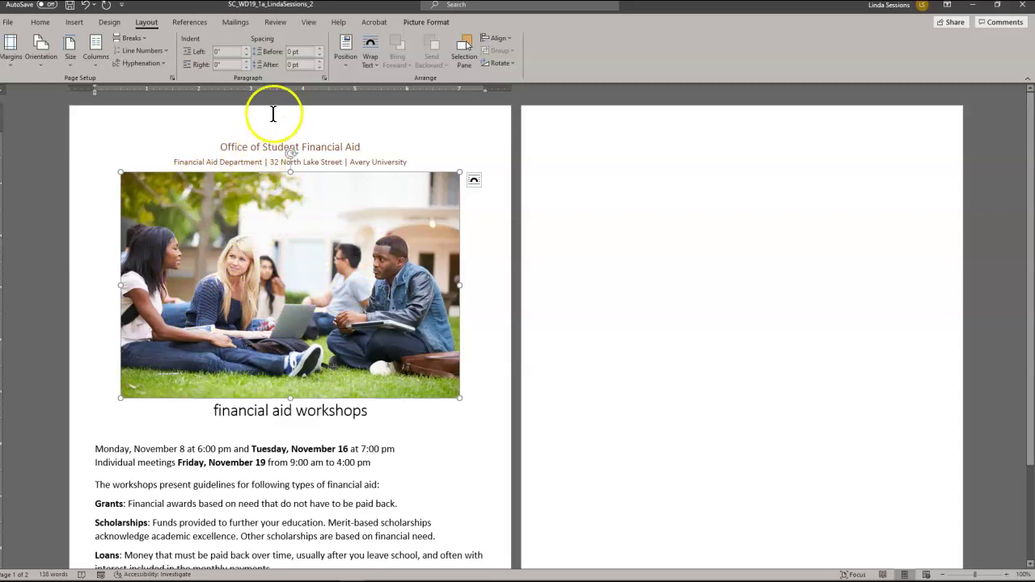
click(427, 21)
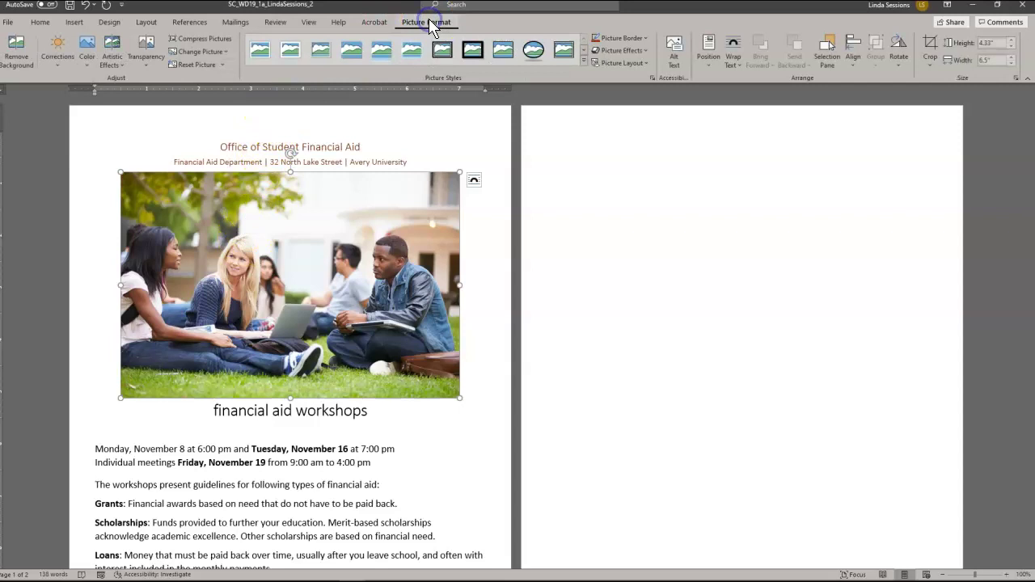
click(996, 42)
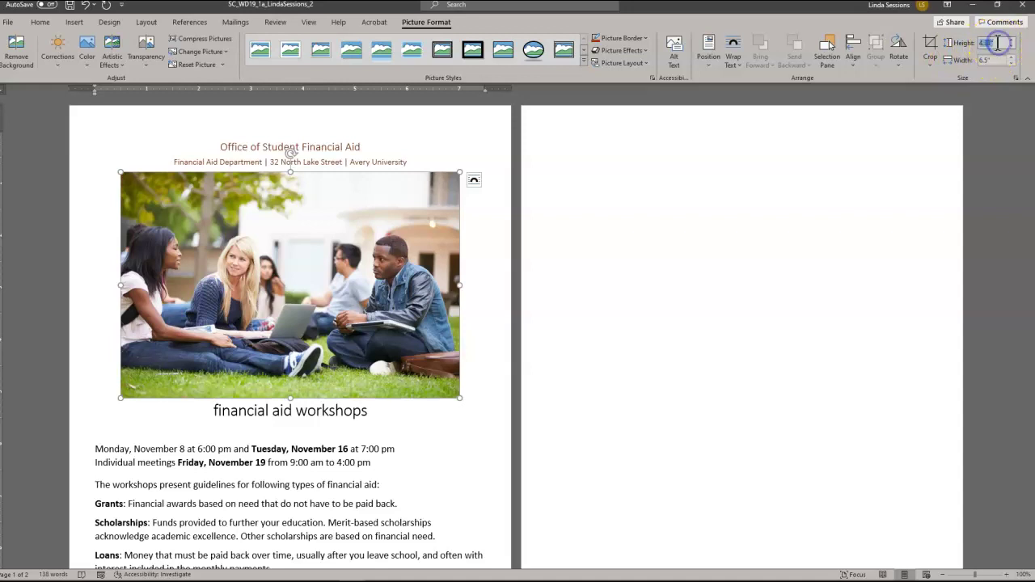
text(2.5)
key(Return)
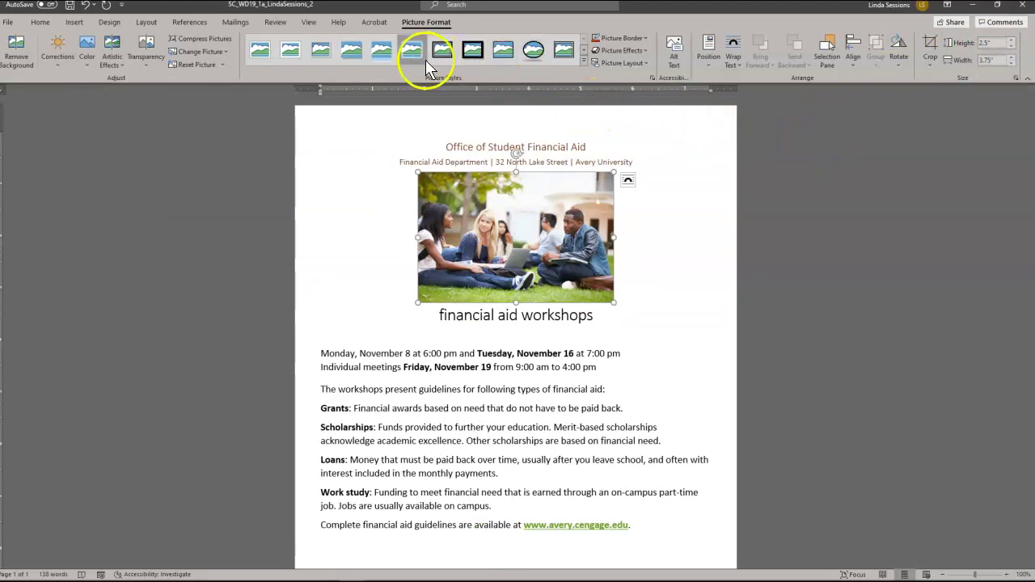
click(583, 62)
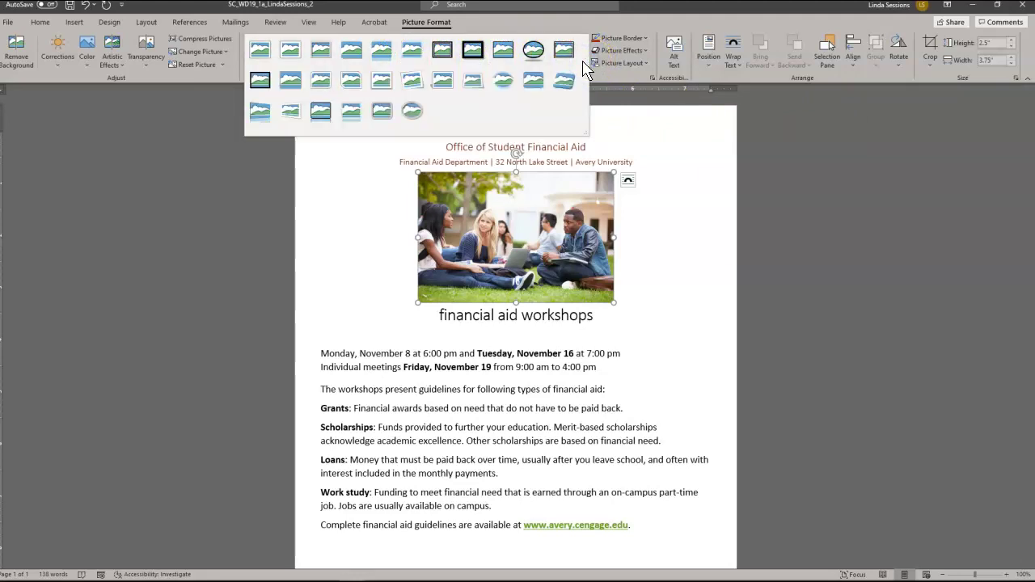
click(356, 80)
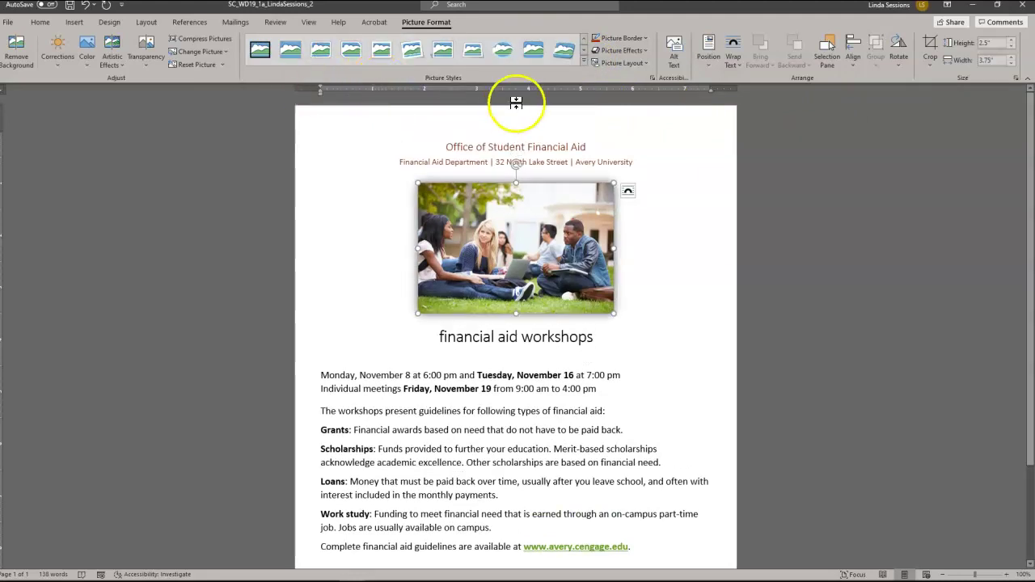
- Apply a 5 point glow in Accent color 6 to the photo and save the document
click(645, 52)
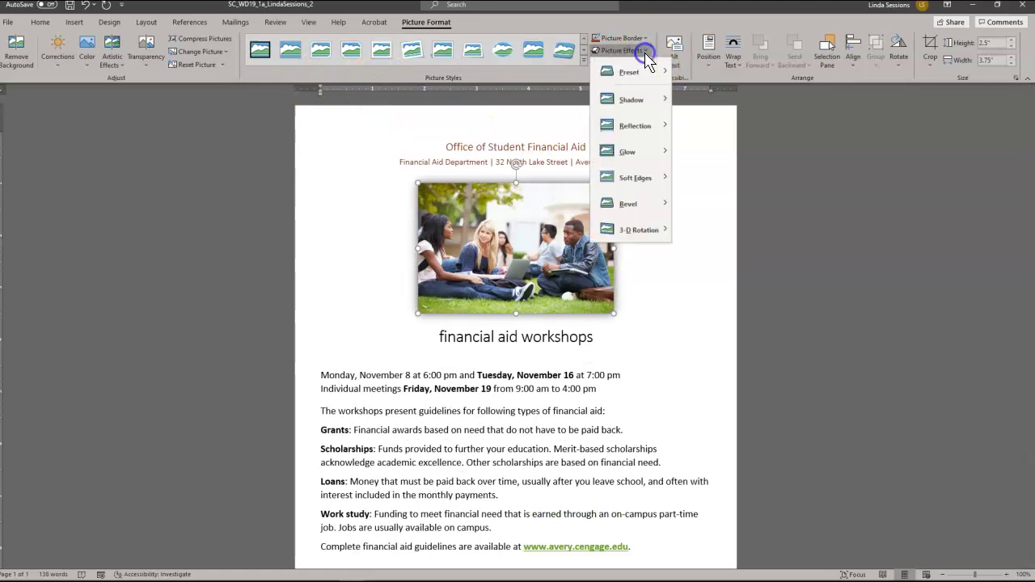
mouse_move(630, 160)
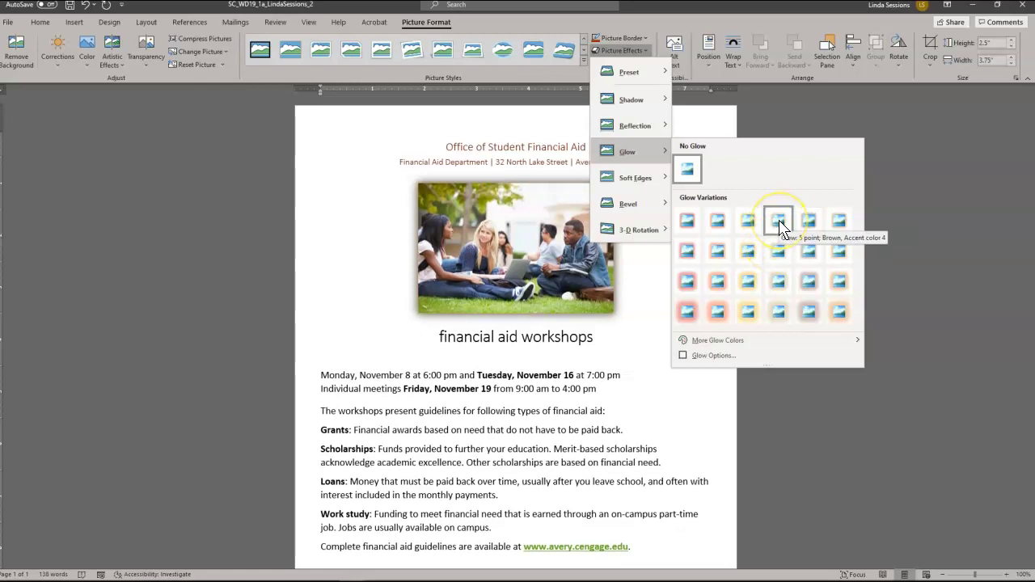
click(840, 223)
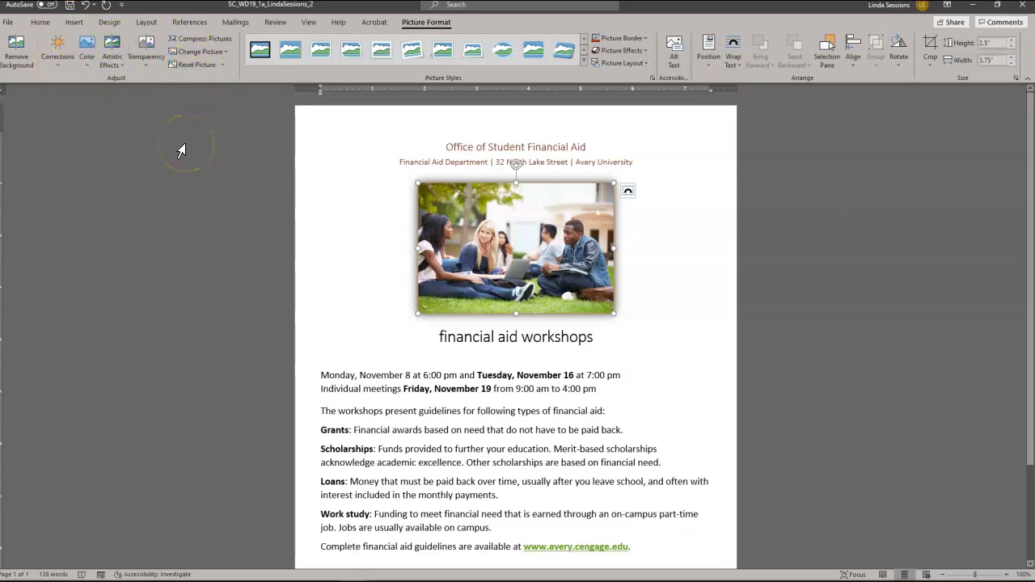
click(70, 9)
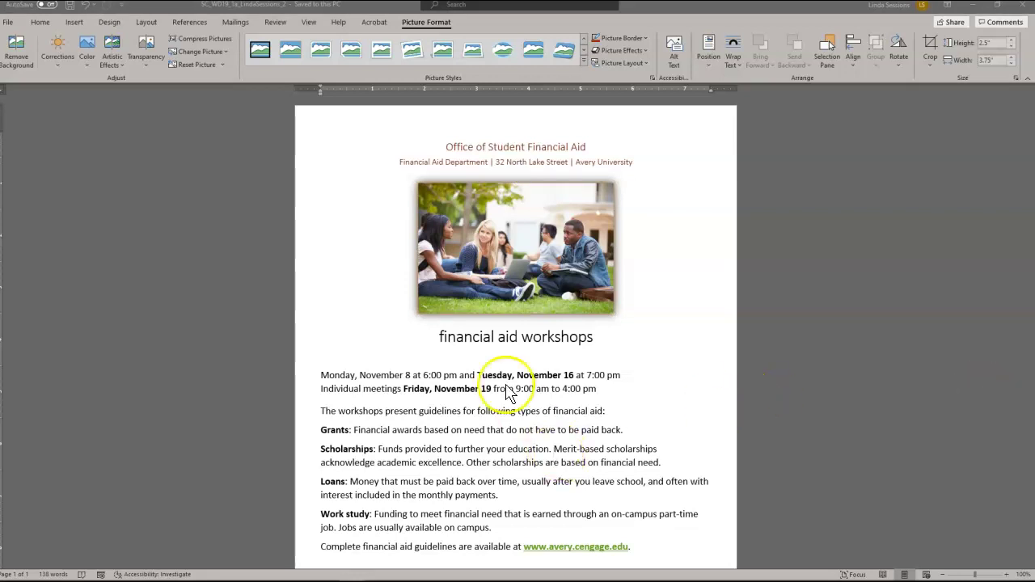
- Set the paragraph spacing of the "financial aid workshops" title to 12 pt before and 6 pt after
click(515, 332)
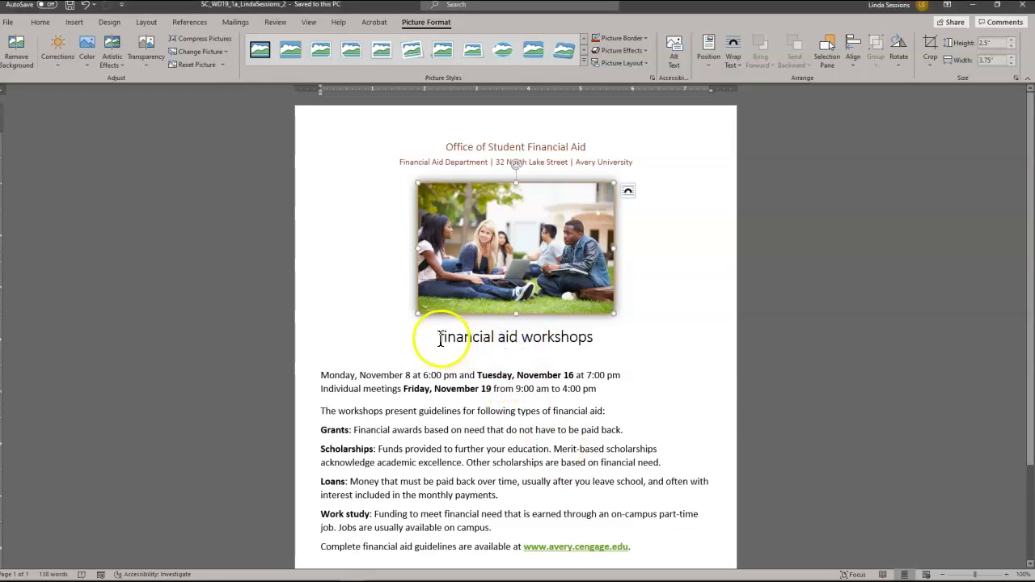
drag(440, 338, 565, 343)
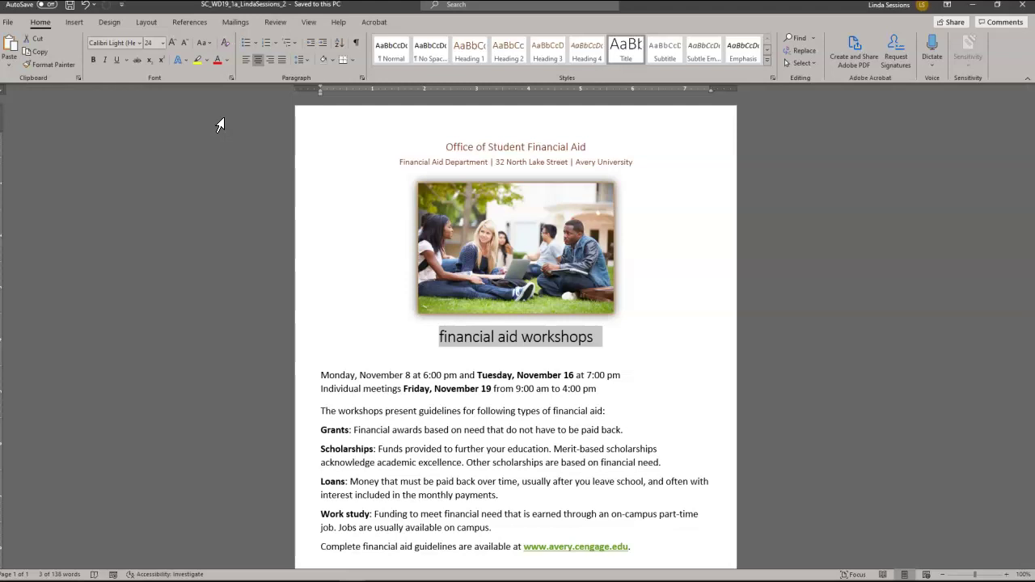
click(338, 81)
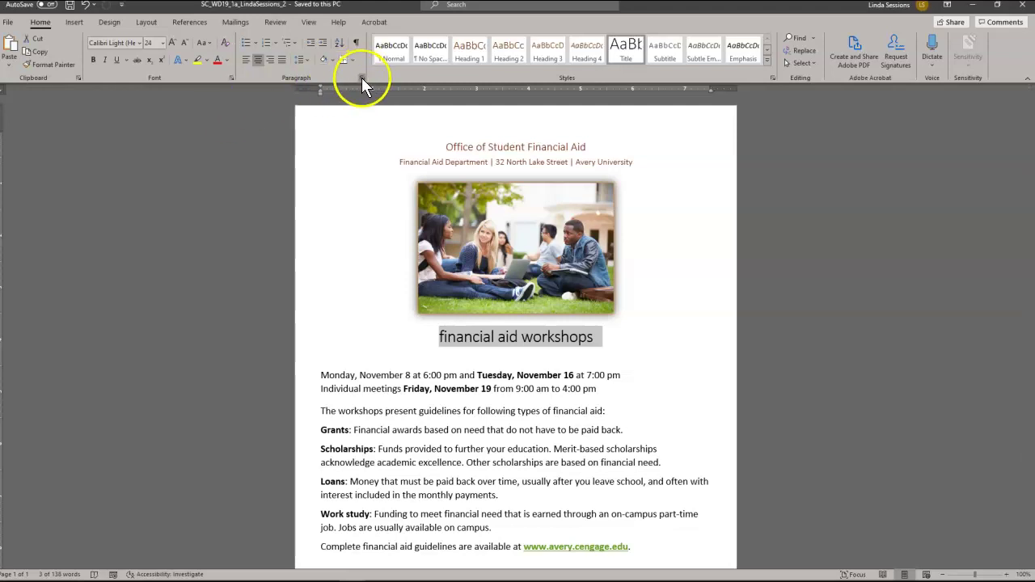
click(362, 78)
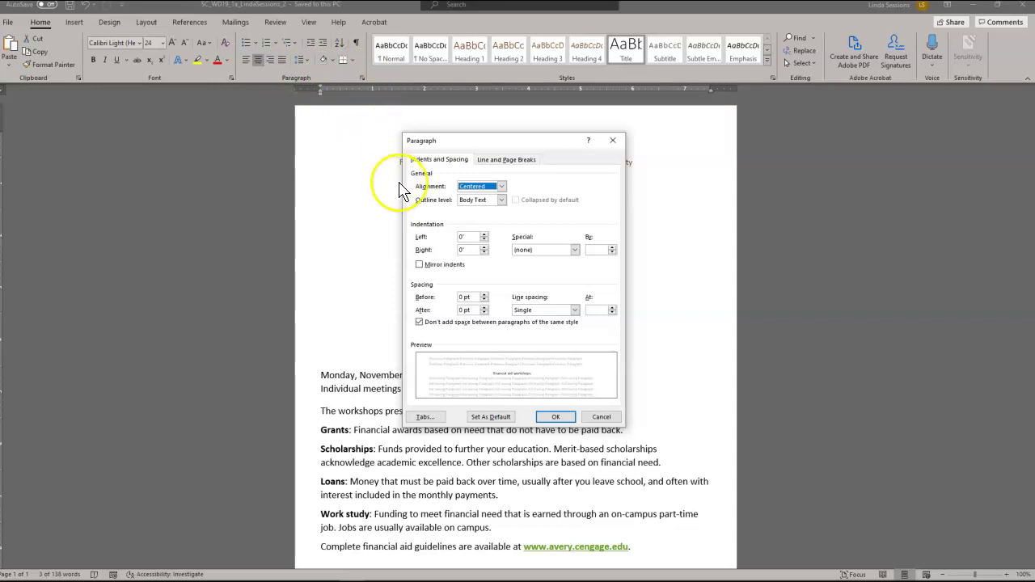
double_click(483, 295)
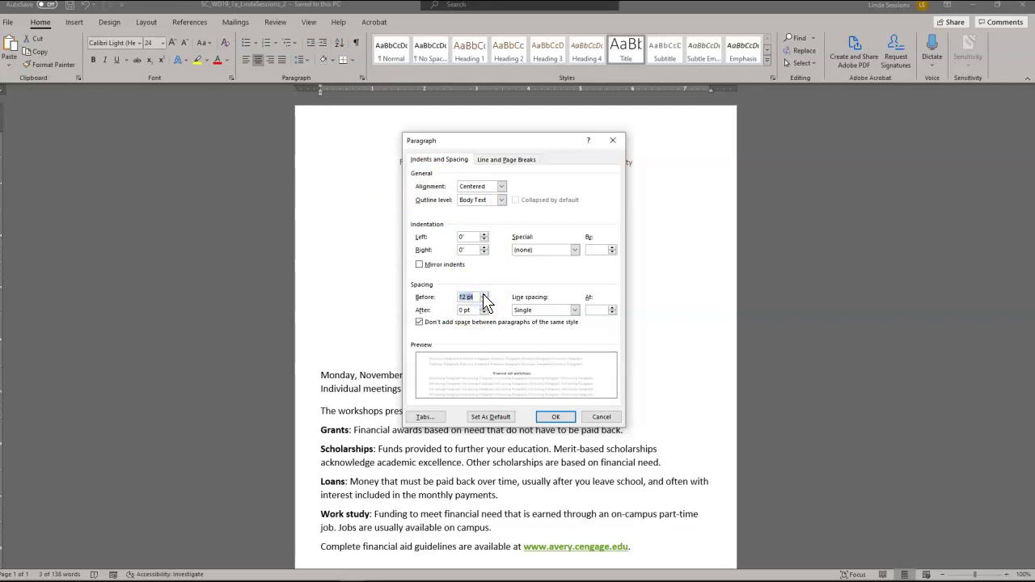
click(483, 308)
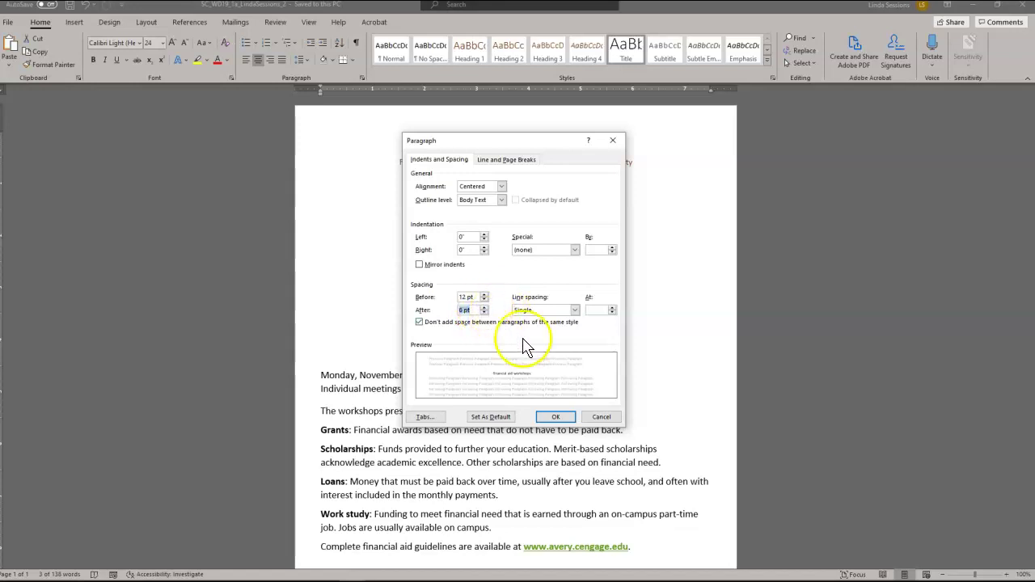
click(548, 416)
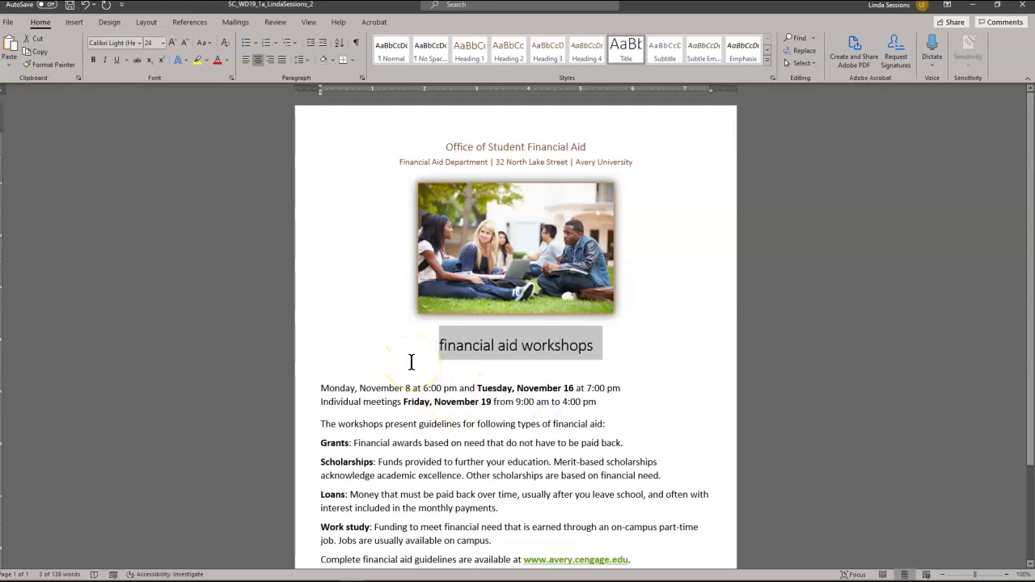
- Change the "financial aid workshops" title to UPPERCASE and set its font size to 28
click(211, 41)
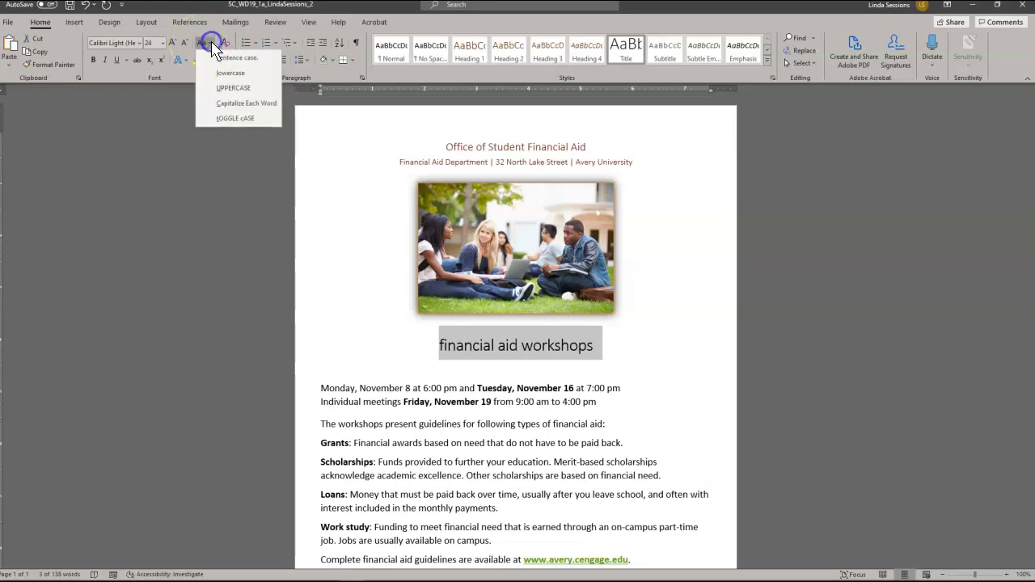
click(225, 87)
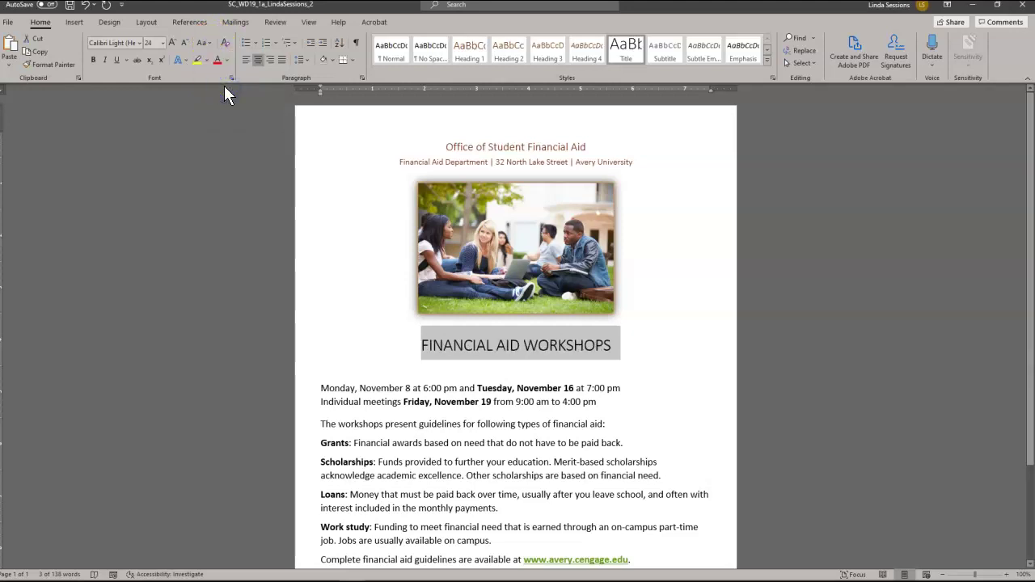
click(161, 43)
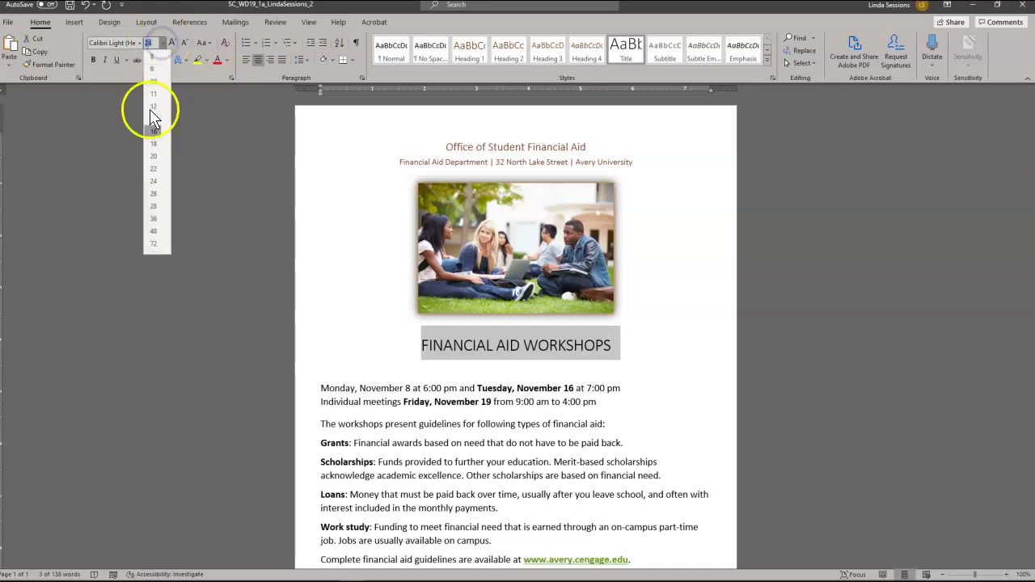
click(154, 206)
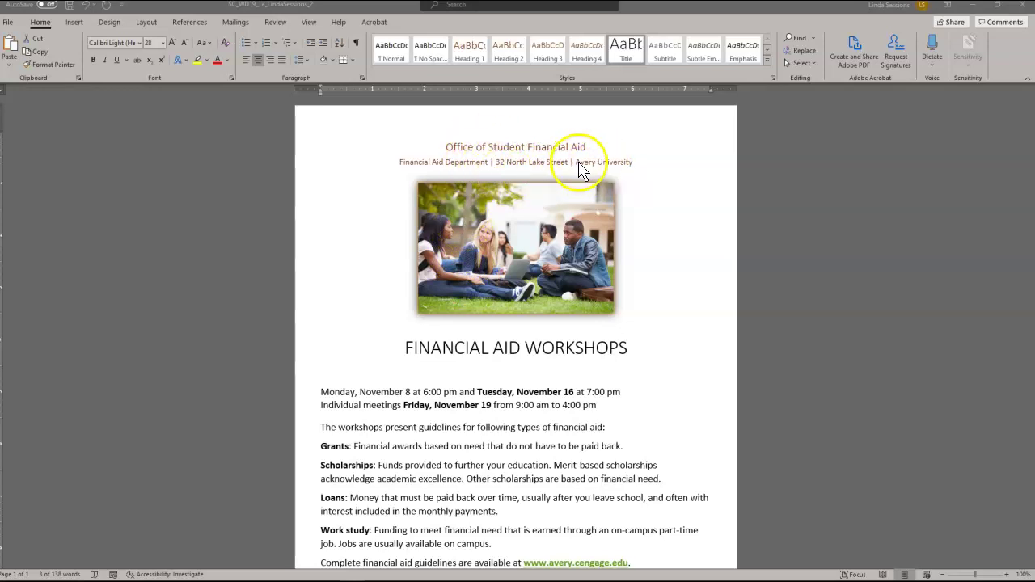
- Copy "Avery University" from the address line and paste it on the blank line below the title
drag(576, 162, 630, 160)
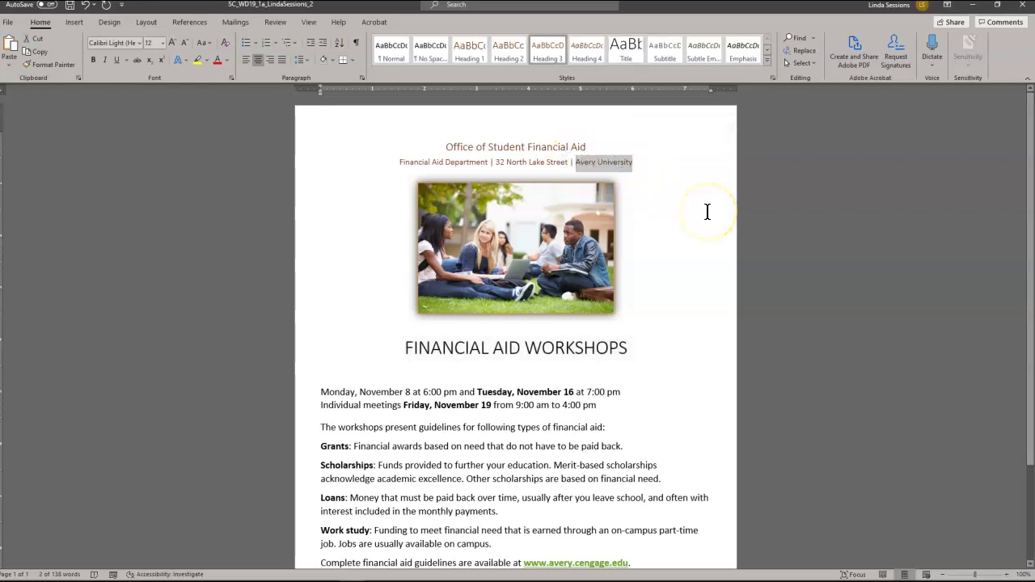
click(527, 363)
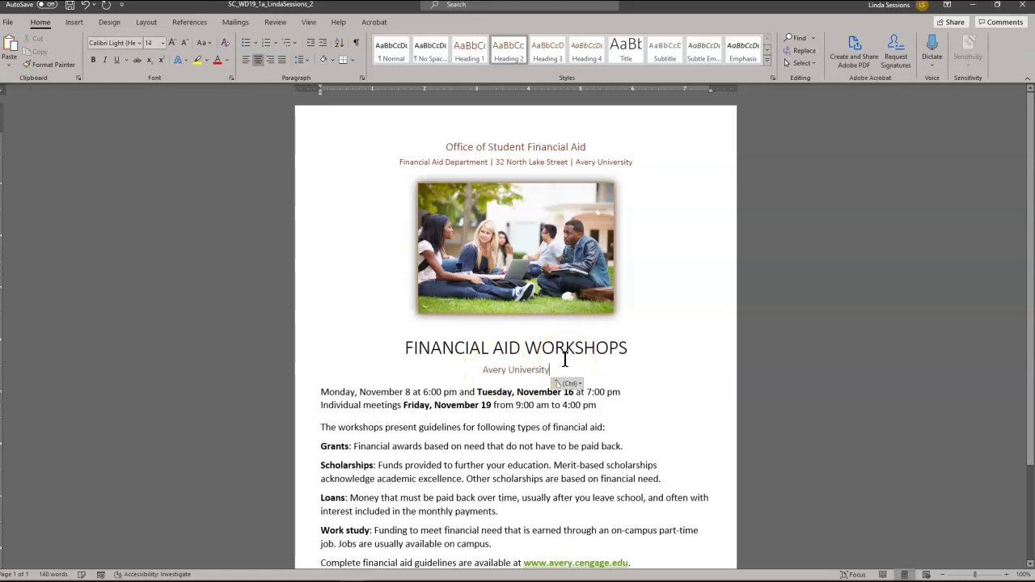
- Make the date "Monday, November 8" bold in the workshop schedule line
scroll(566, 354, down, 3)
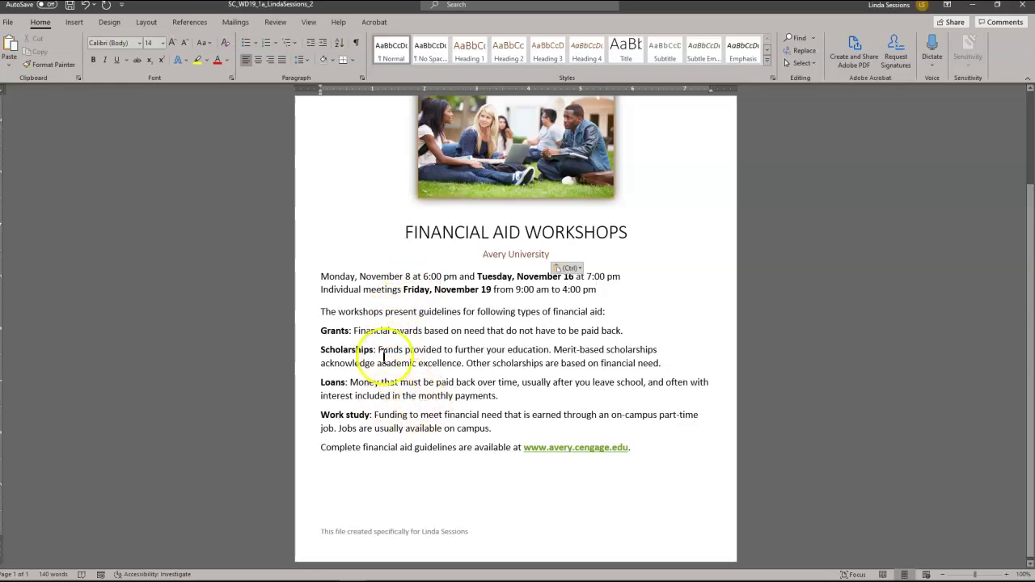
click(319, 276)
drag(319, 276, 408, 275)
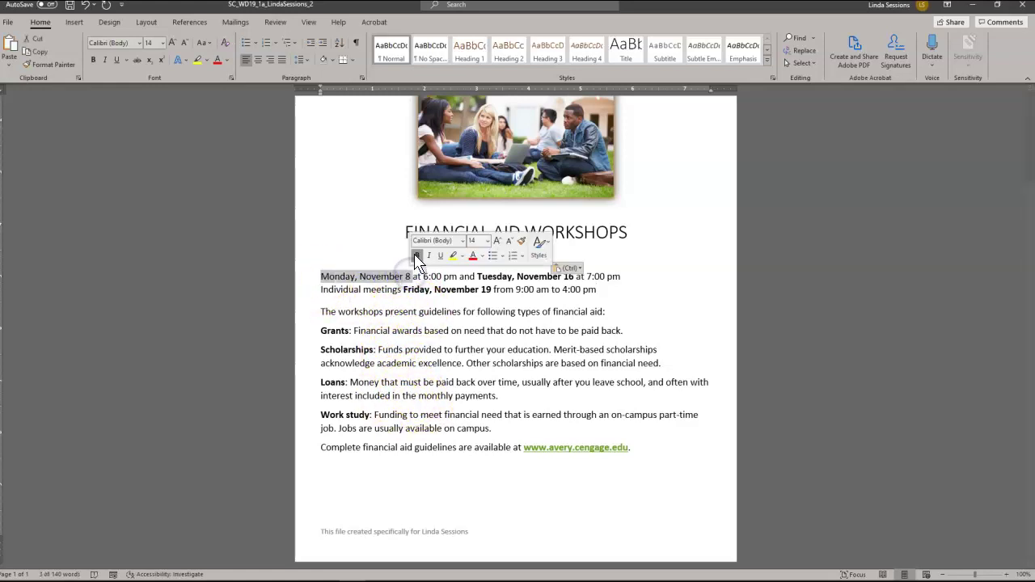
click(417, 256)
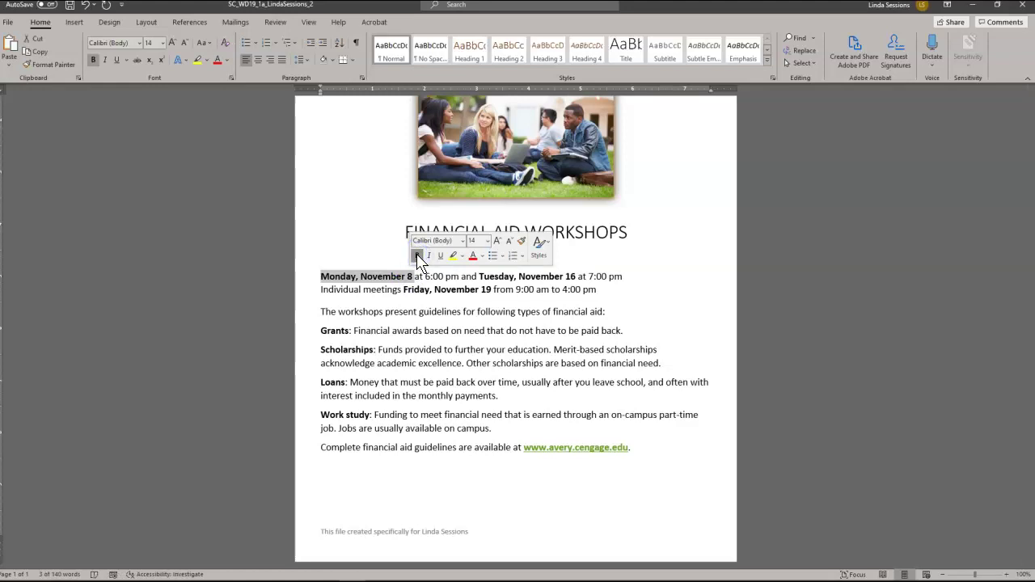
click(447, 306)
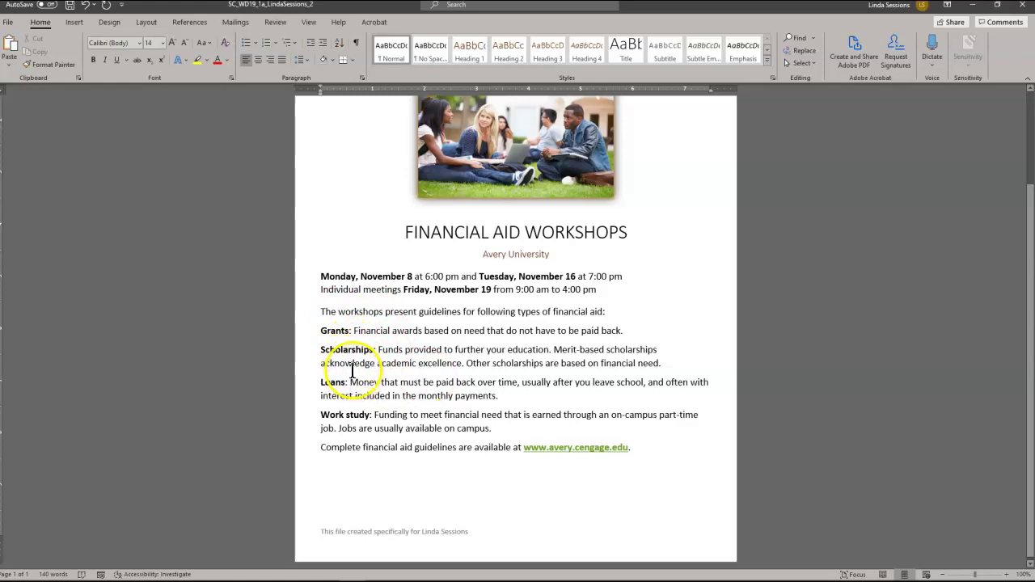
- Format the two schedule lines, from "Monday, November 8" through "9:00 am to 4:00 pm", as a bulleted list
click(322, 329)
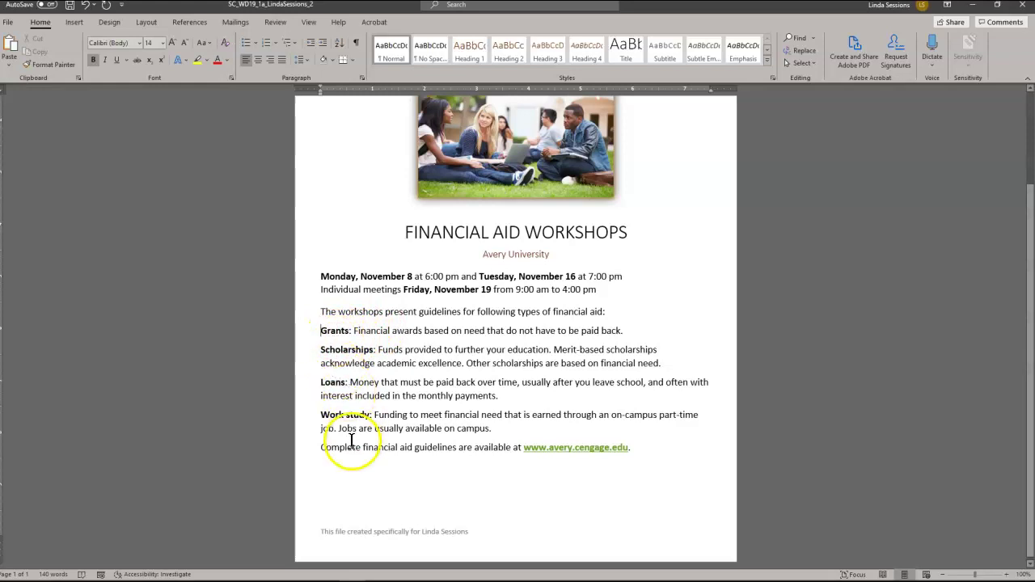
click(321, 329)
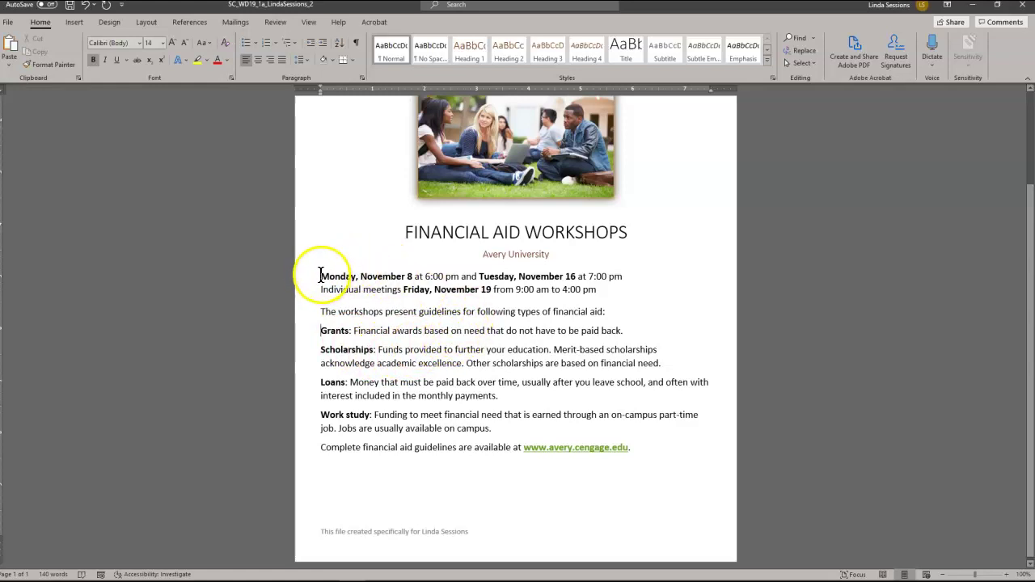
drag(321, 276, 600, 300)
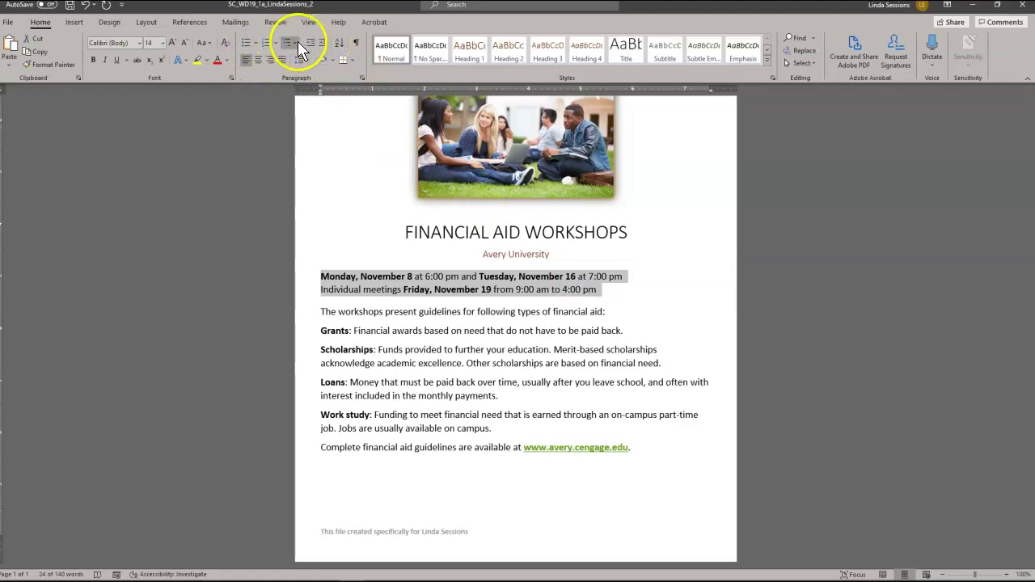
click(247, 45)
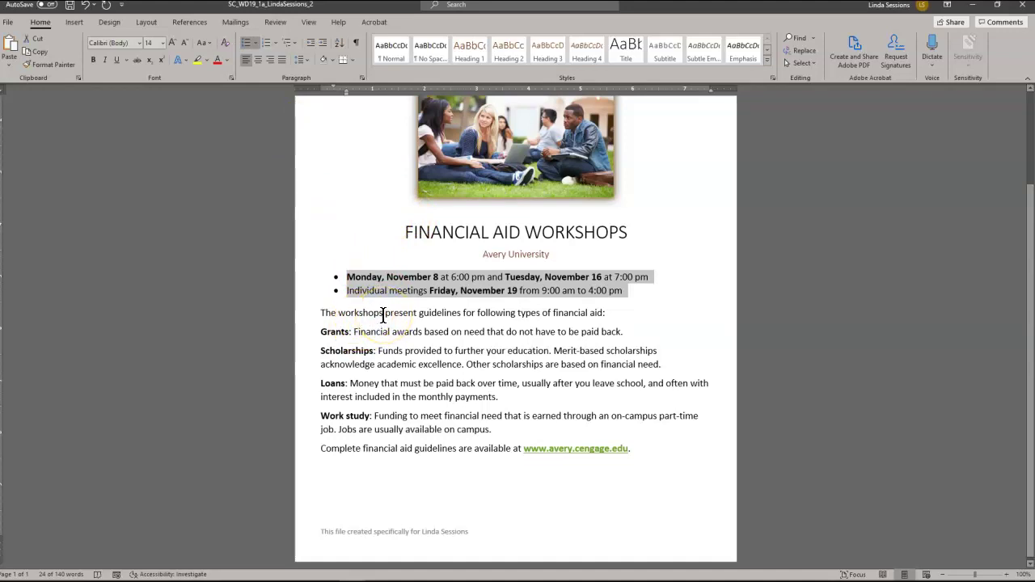
- Insert "requesting the" before "following types of financial aid" in the workshops guidelines sentence
click(465, 313)
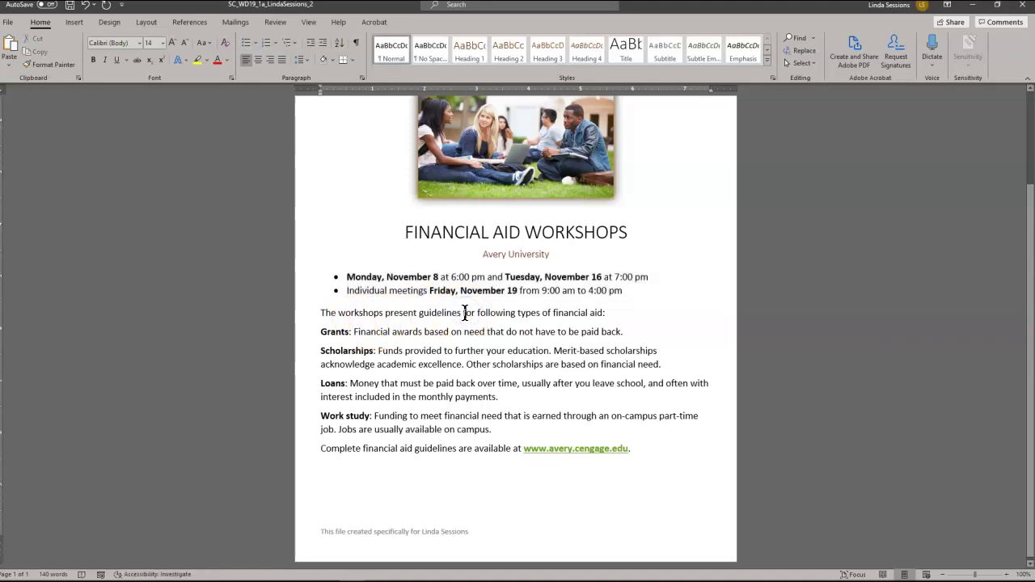
click(476, 313)
text(reque)
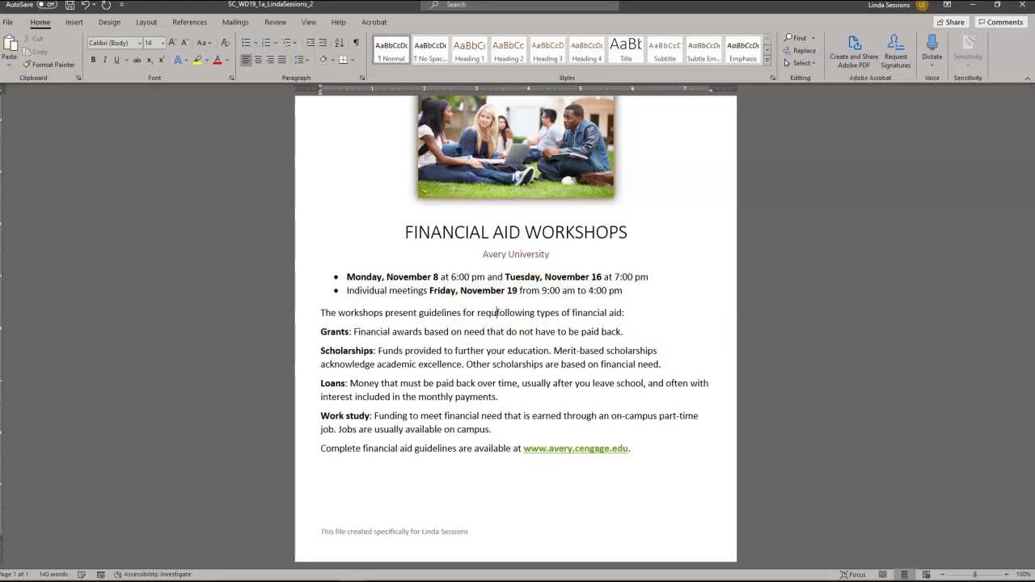
text(sting the)
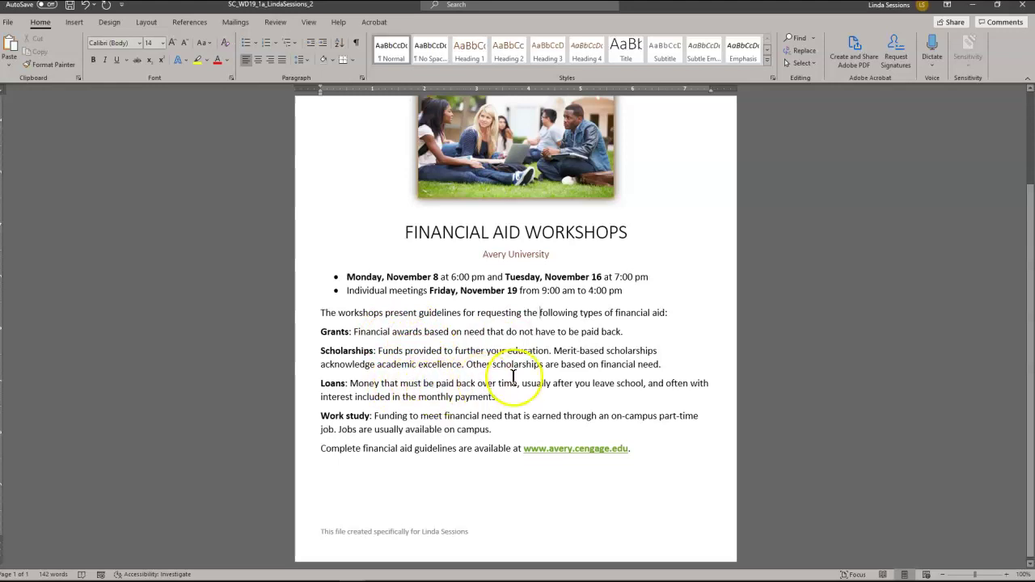
- Italicize "often with interest" in the Loans paragraph and delete the sentence "Jobs are usually available on campus." from the Work study paragraph
drag(666, 383, 348, 395)
click(371, 378)
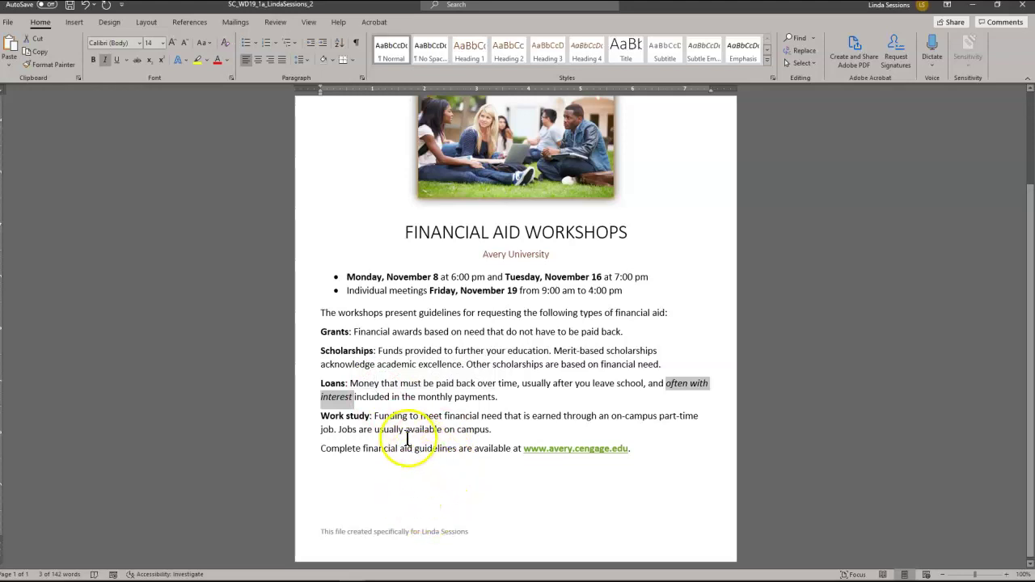
drag(343, 428, 493, 433)
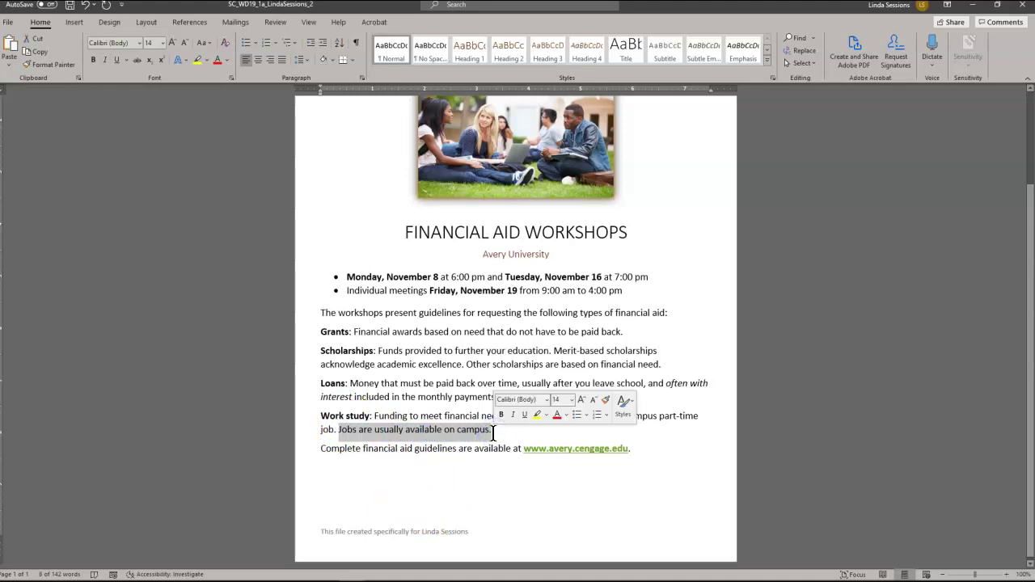
key(Delete)
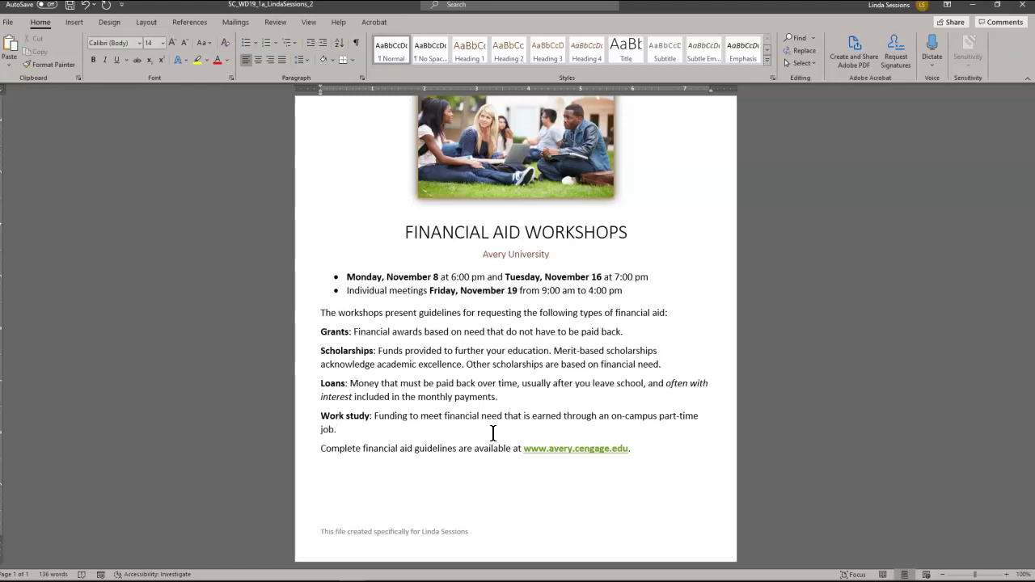
- Change the font of the Grants, Scholarships, Loans and Work study paragraphs to Tempus Sans ITC
click(319, 332)
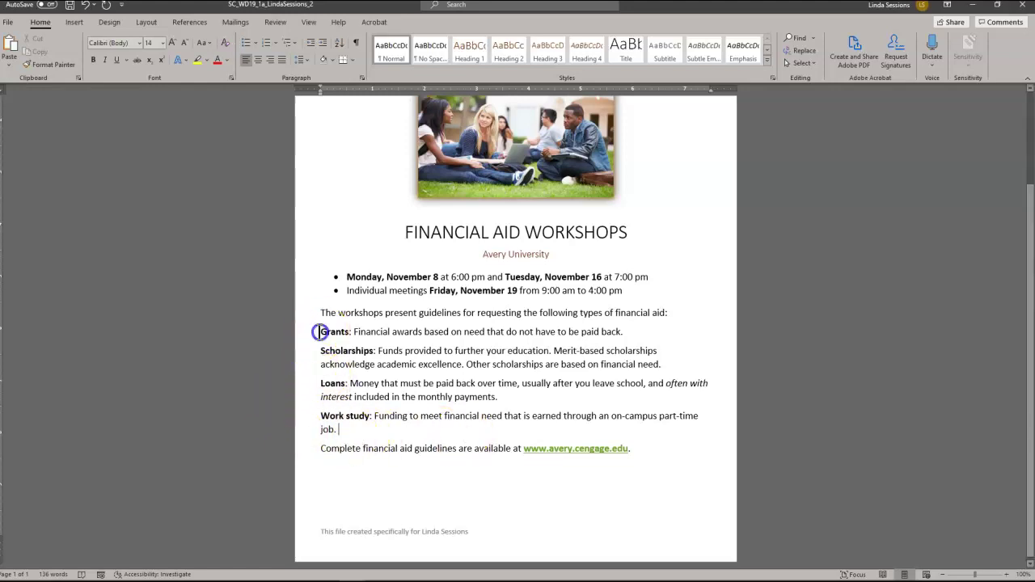
drag(320, 332, 342, 429)
click(342, 429)
click(320, 332)
drag(321, 332, 349, 429)
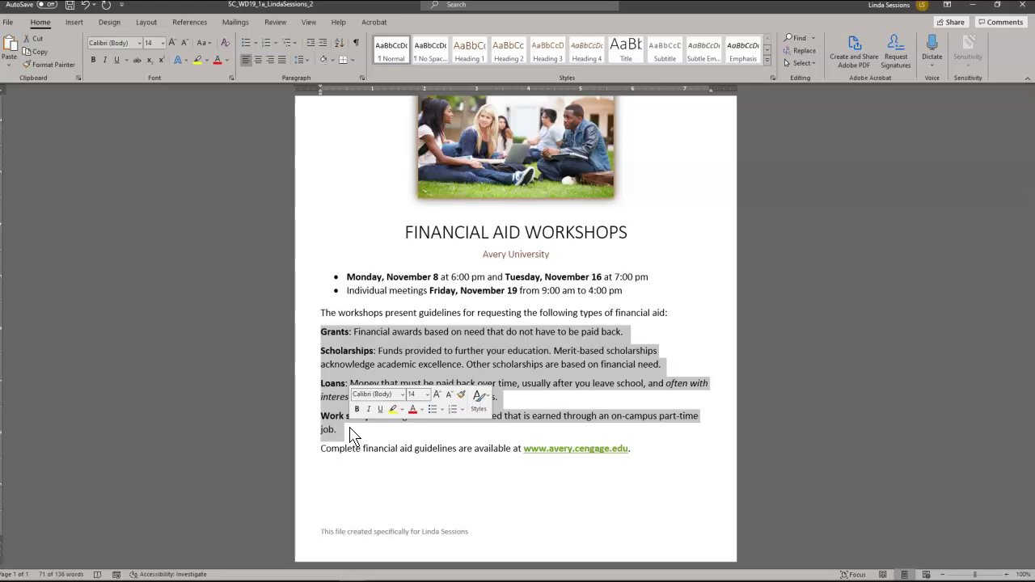
click(140, 44)
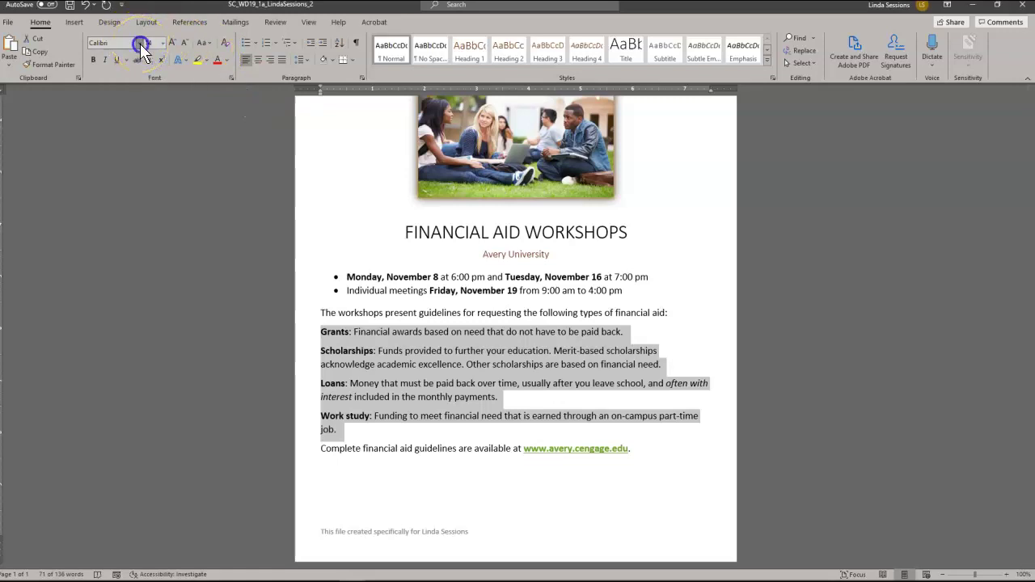
scroll(168, 391, down, 15)
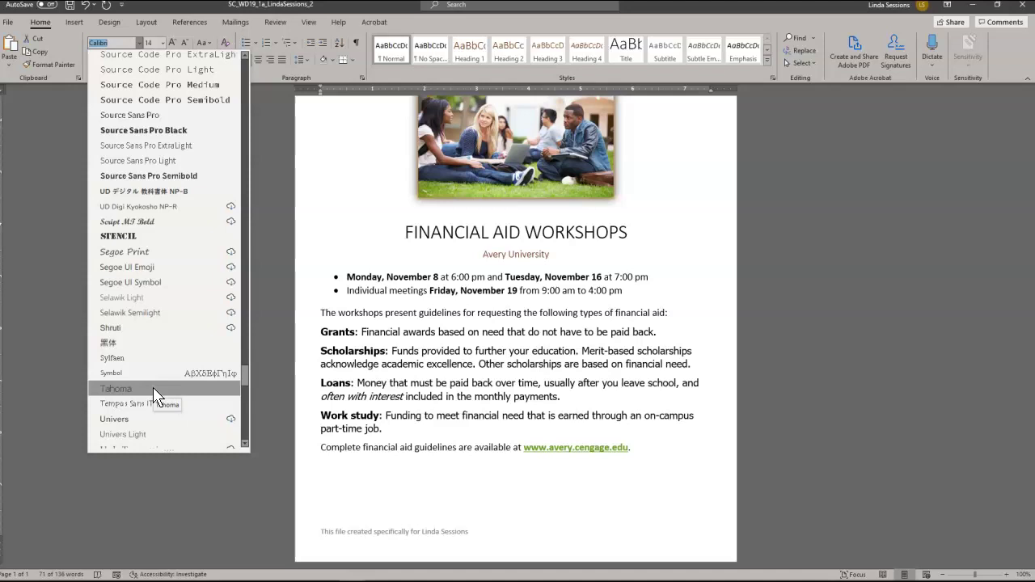
click(105, 419)
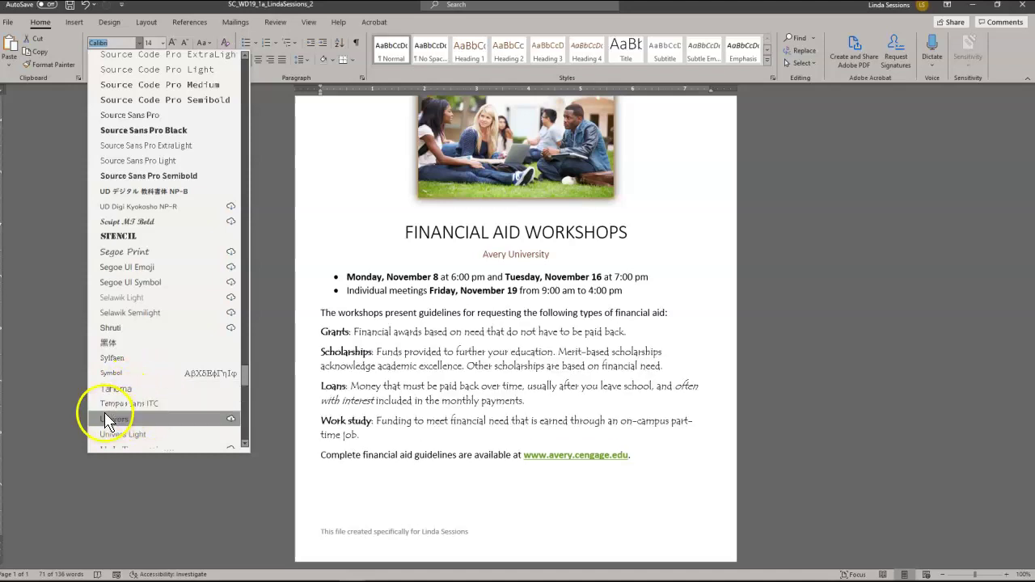
click(108, 409)
click(240, 436)
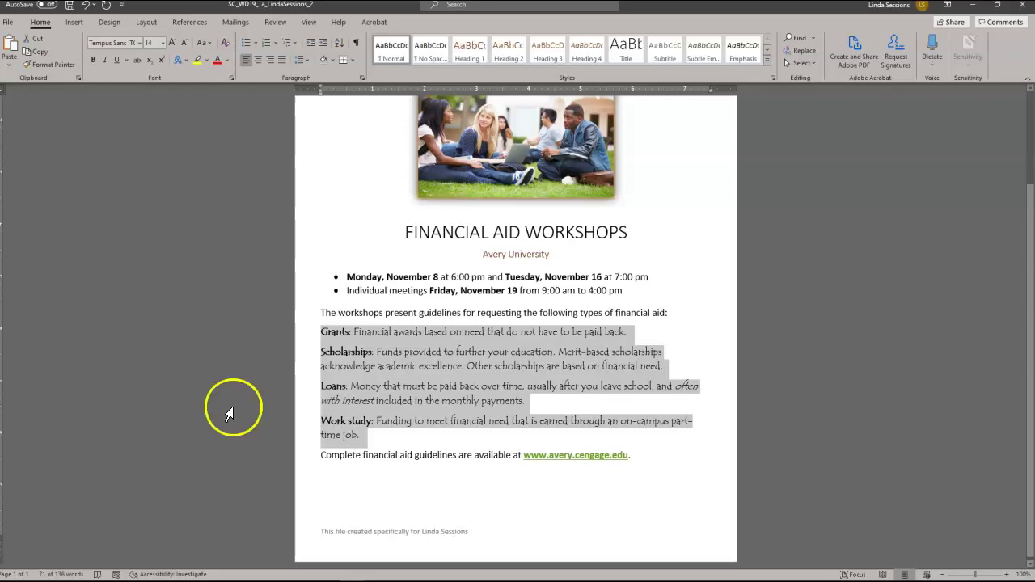
- Color the text of the Grants through Work study paragraphs with the darkest shade of the red theme accent color
click(225, 60)
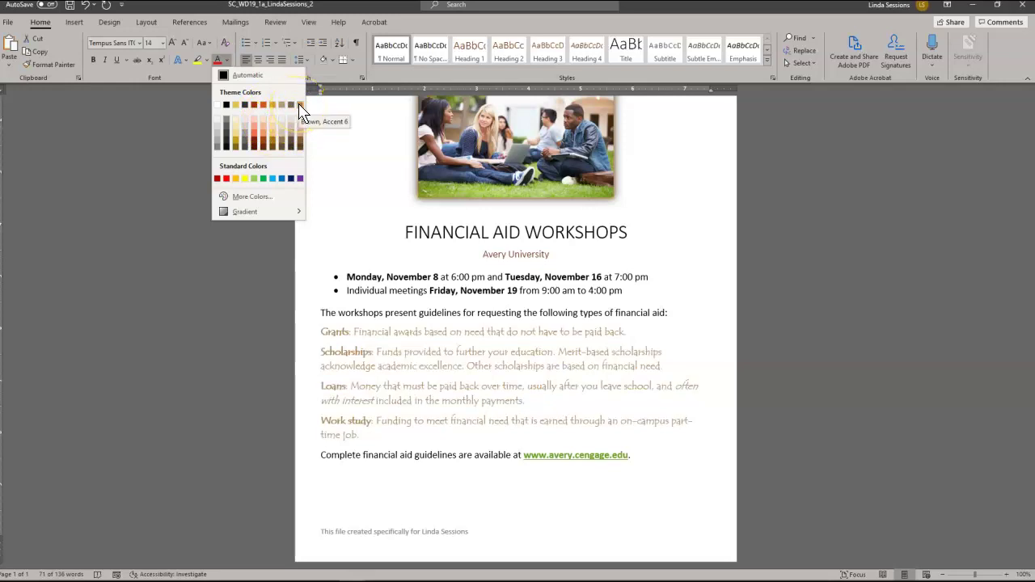
click(253, 148)
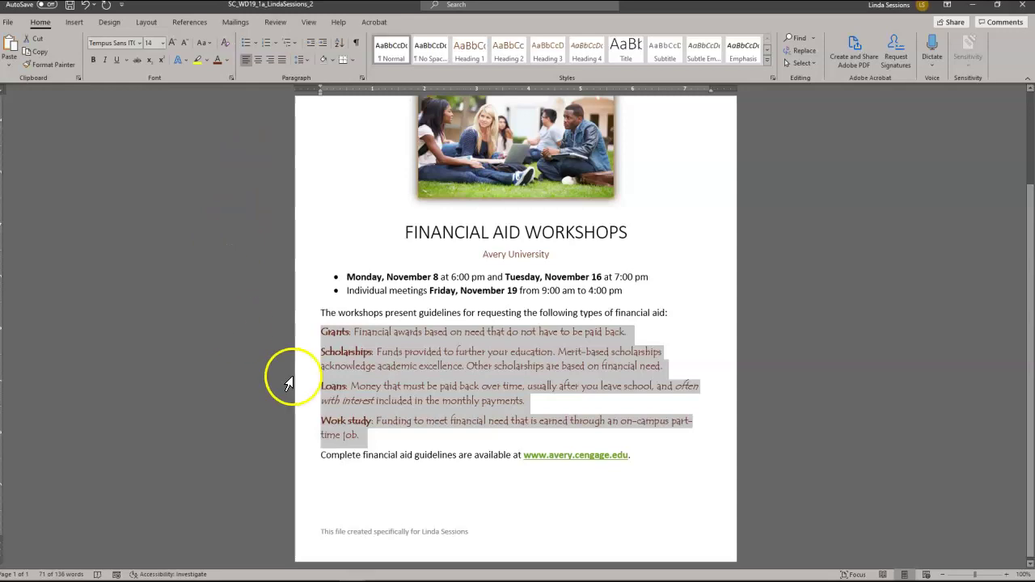
click(540, 477)
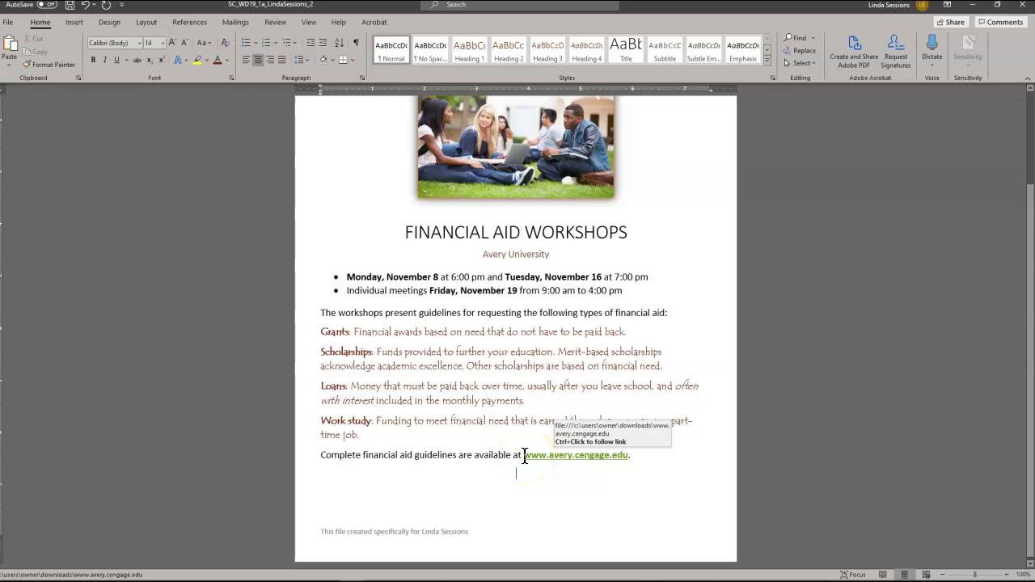
drag(524, 455, 637, 459)
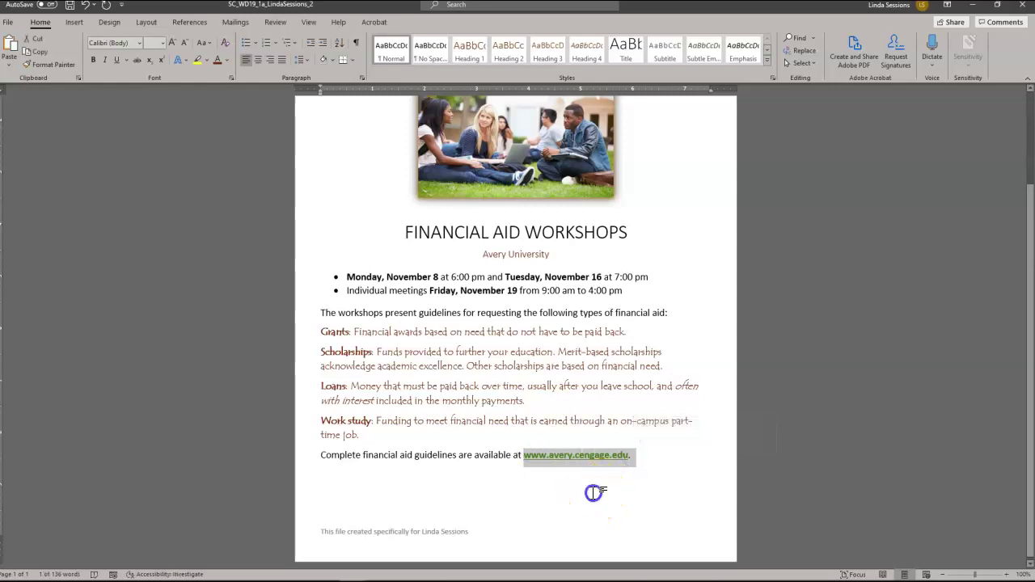
click(557, 456)
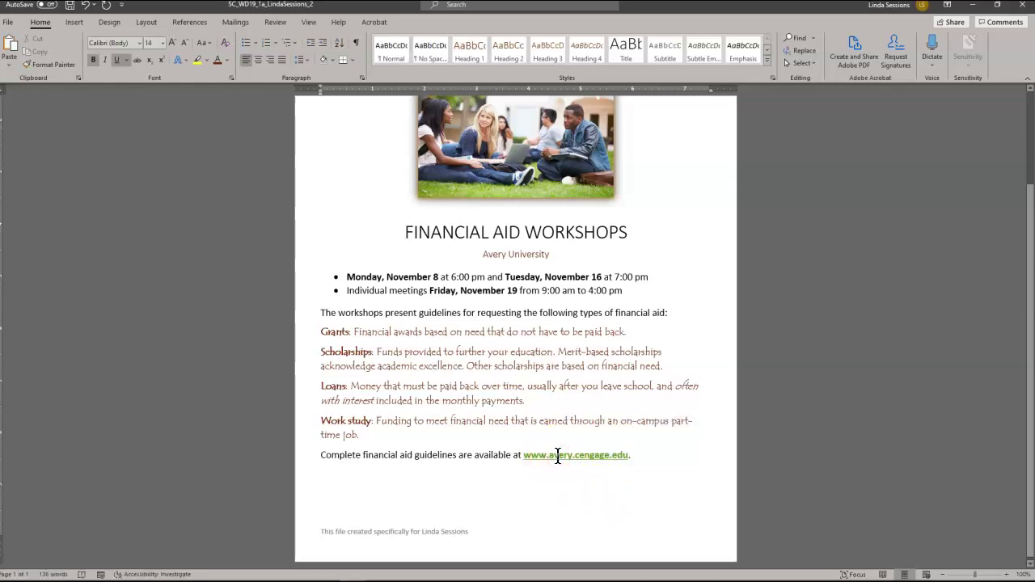
right_click(558, 456)
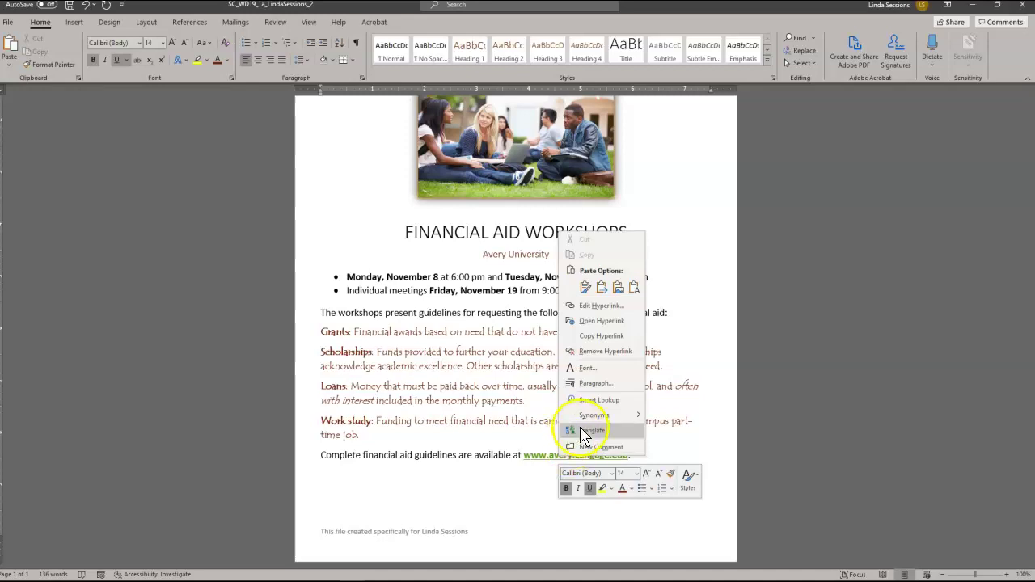
click(585, 351)
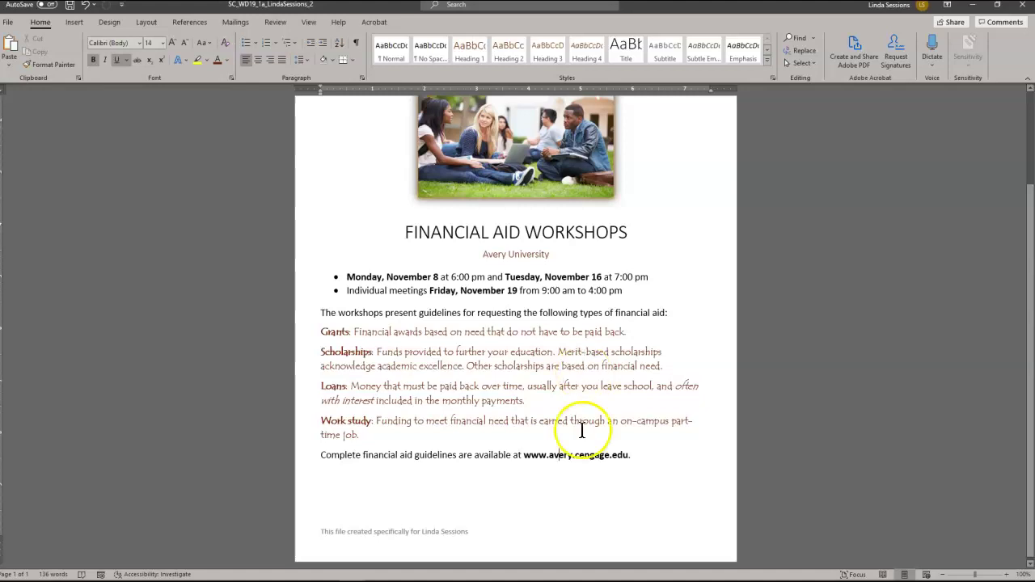
drag(523, 455, 628, 457)
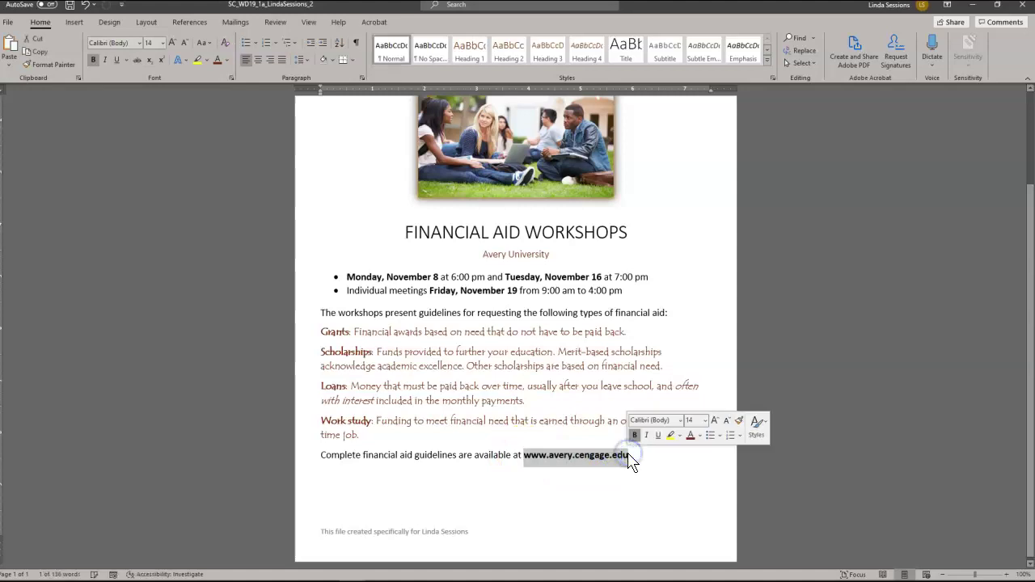
click(226, 61)
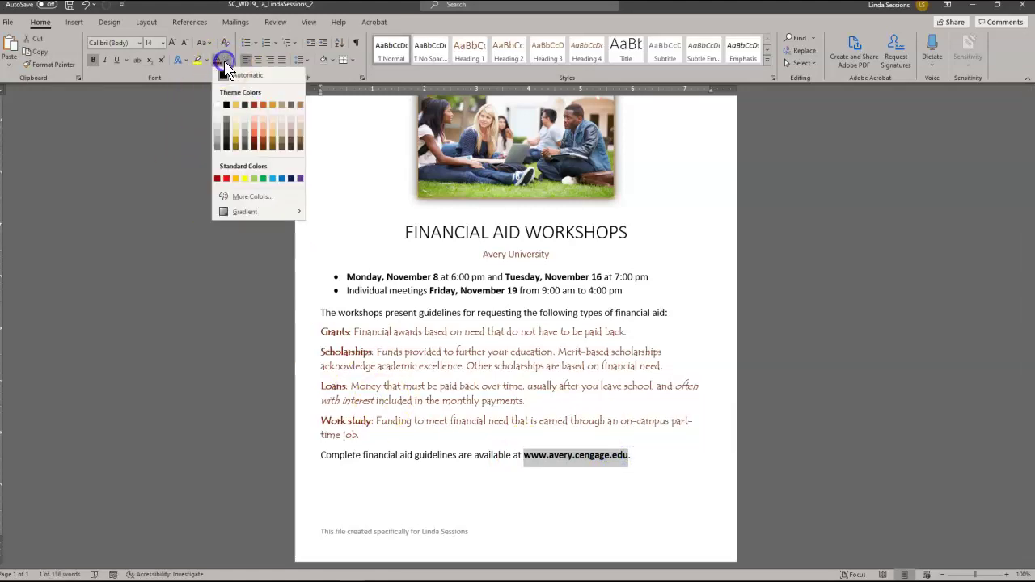
click(268, 106)
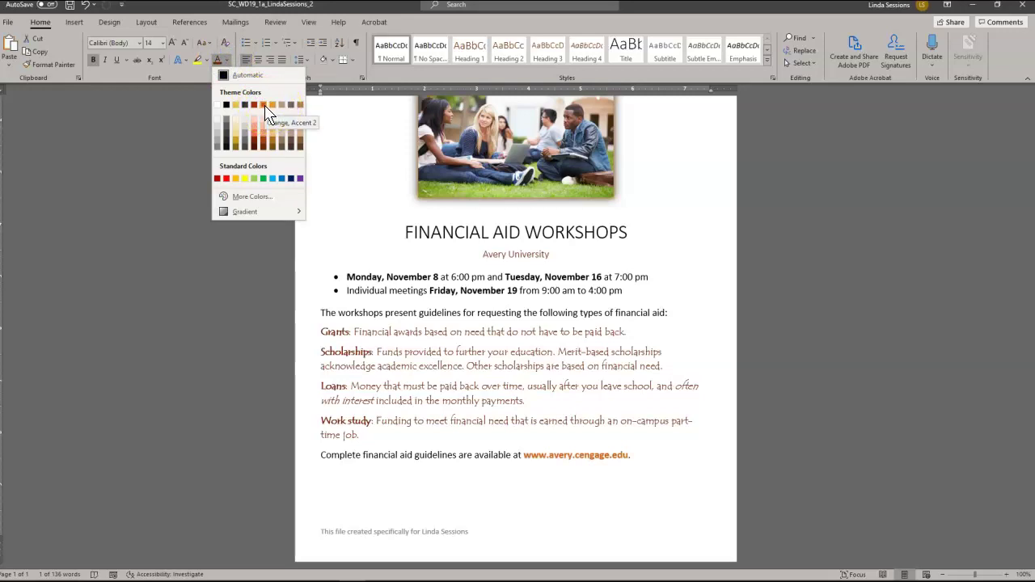
click(263, 106)
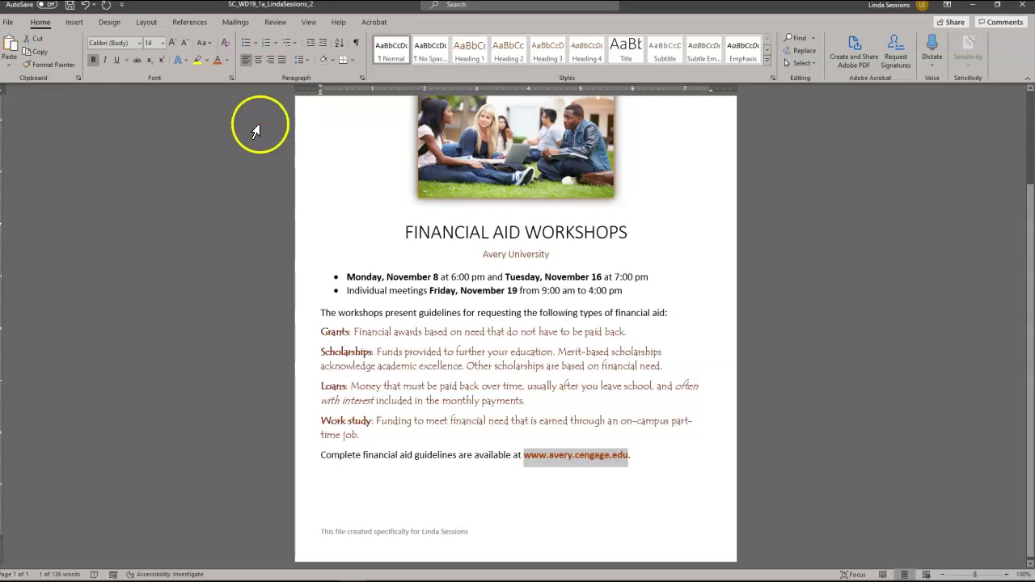
- Center the "Complete financial aid guidelines" paragraph and shade it with the lightest tint of the red theme accent color
click(299, 459)
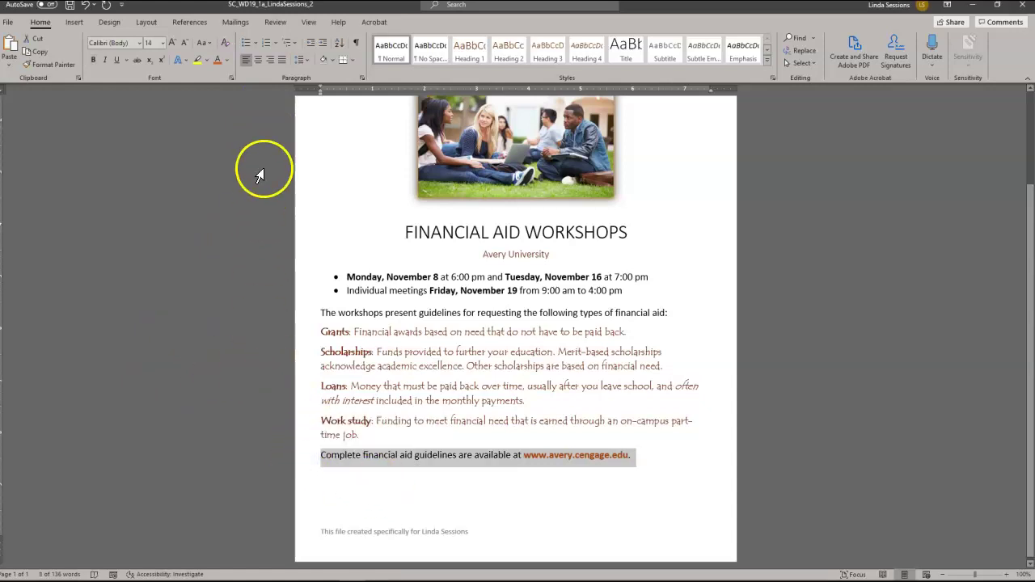
click(258, 61)
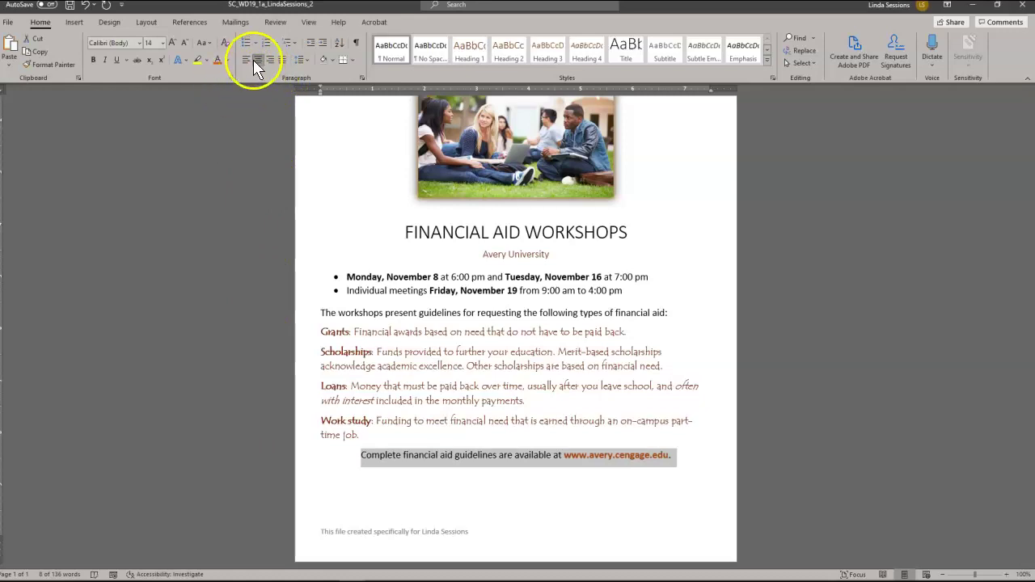
click(331, 60)
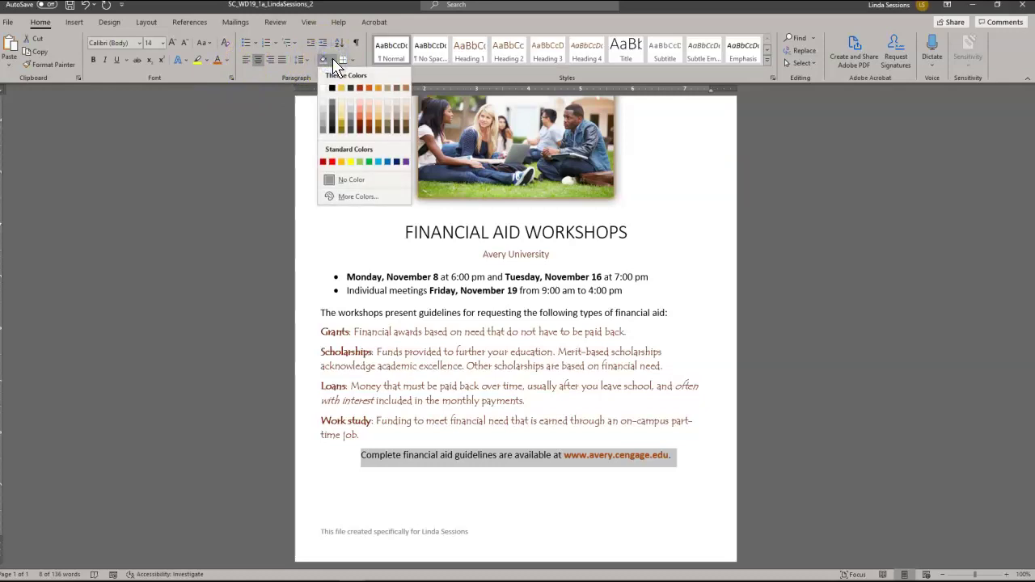
click(359, 104)
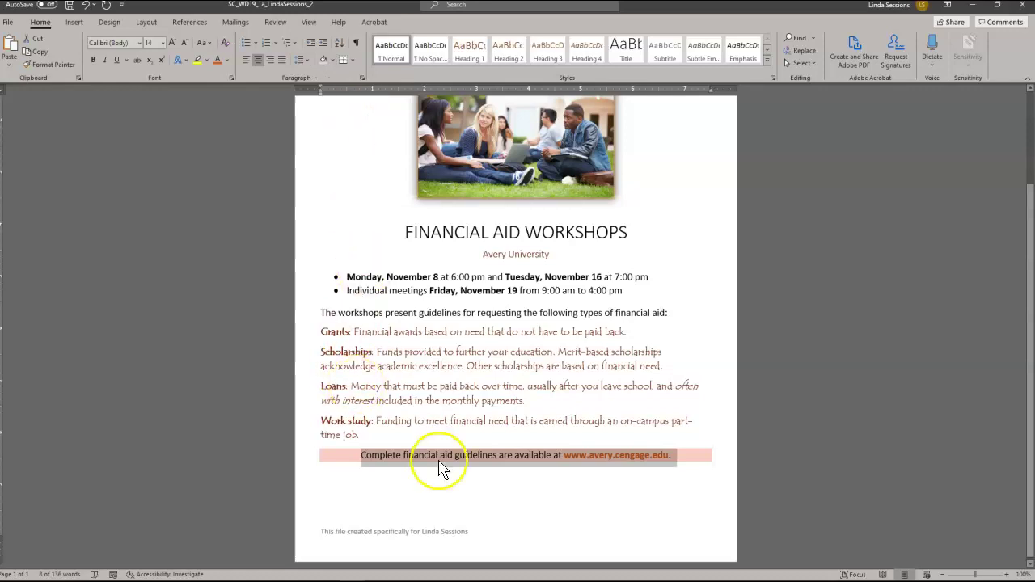
- Insert the graduation cap picture from the OneDrive Pictures folder into the empty paragraph below the shaded guidelines line
click(481, 485)
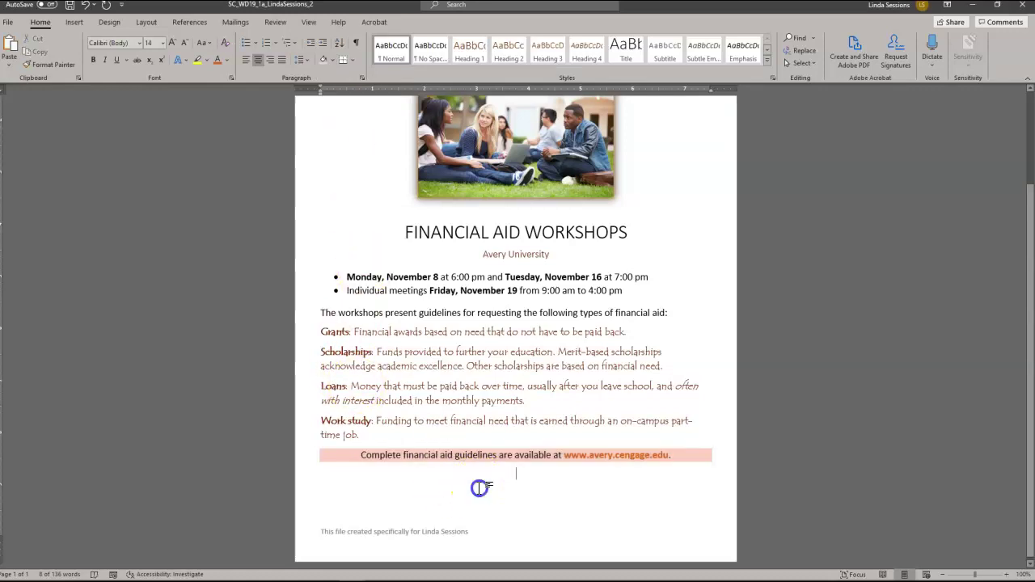
click(73, 25)
click(118, 58)
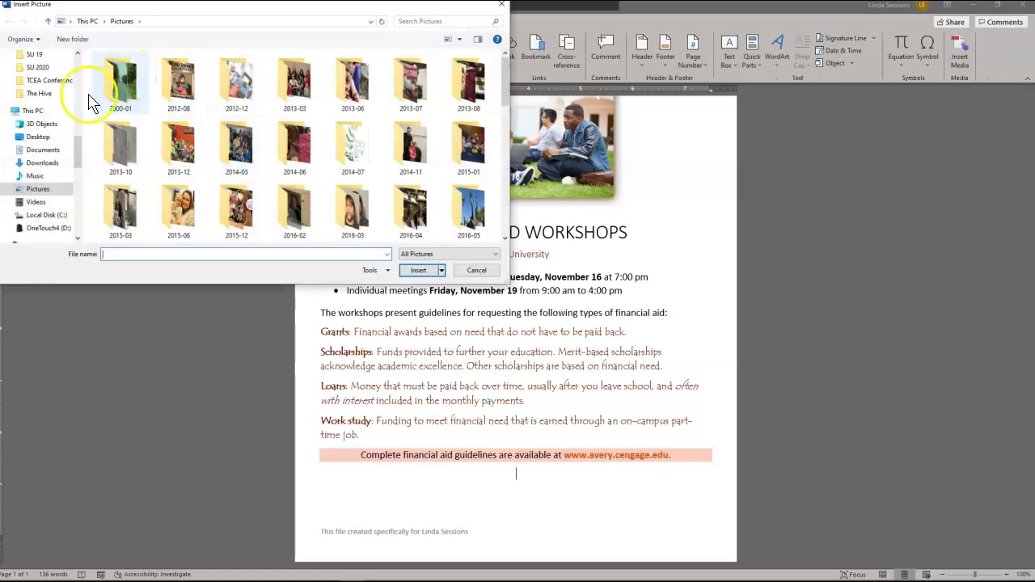
drag(81, 155, 81, 138)
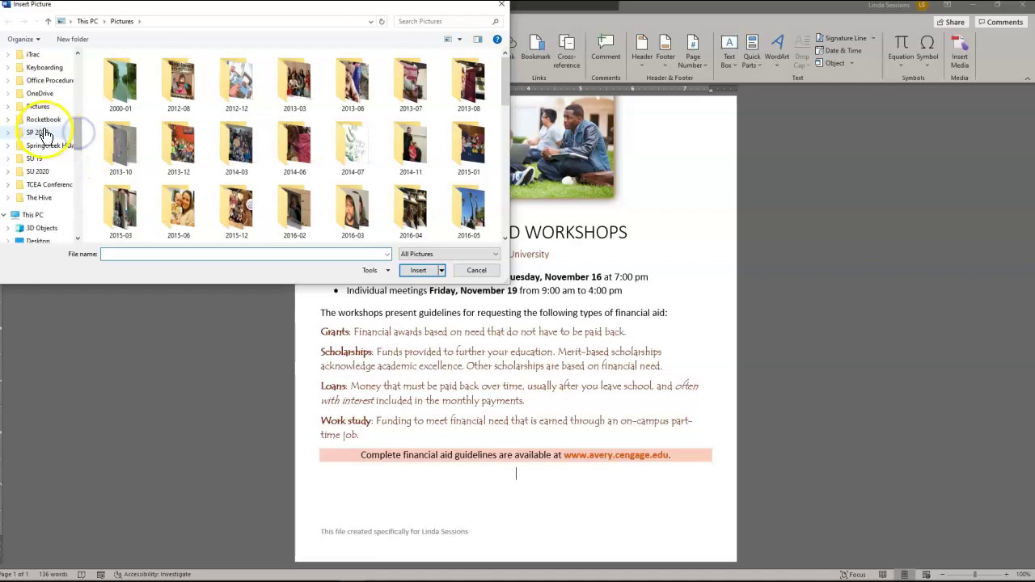
click(68, 133)
mouse_move(73, 137)
mouse_down()
mouse_move(74, 102)
mouse_move(75, 129)
mouse_up()
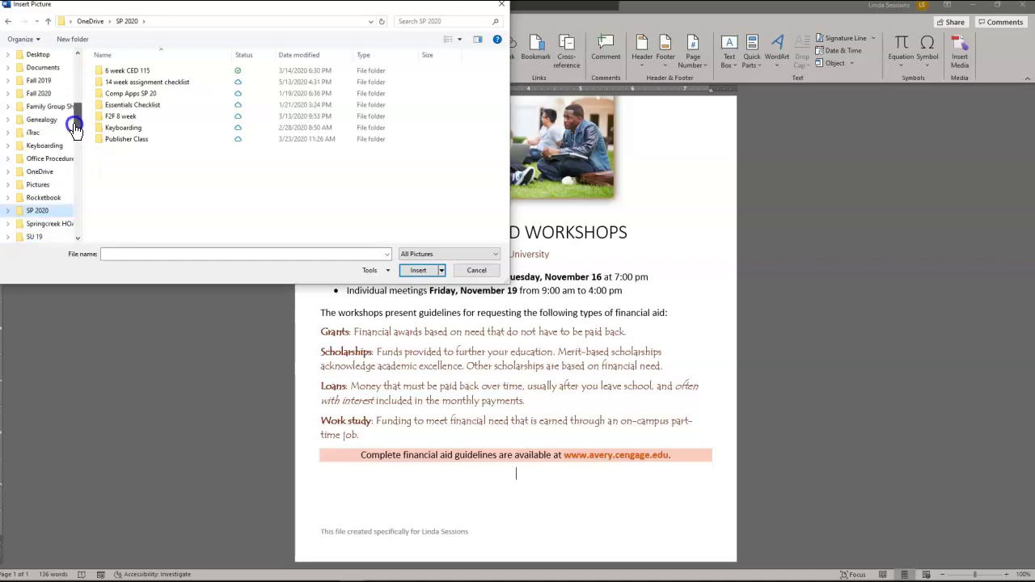
click(43, 190)
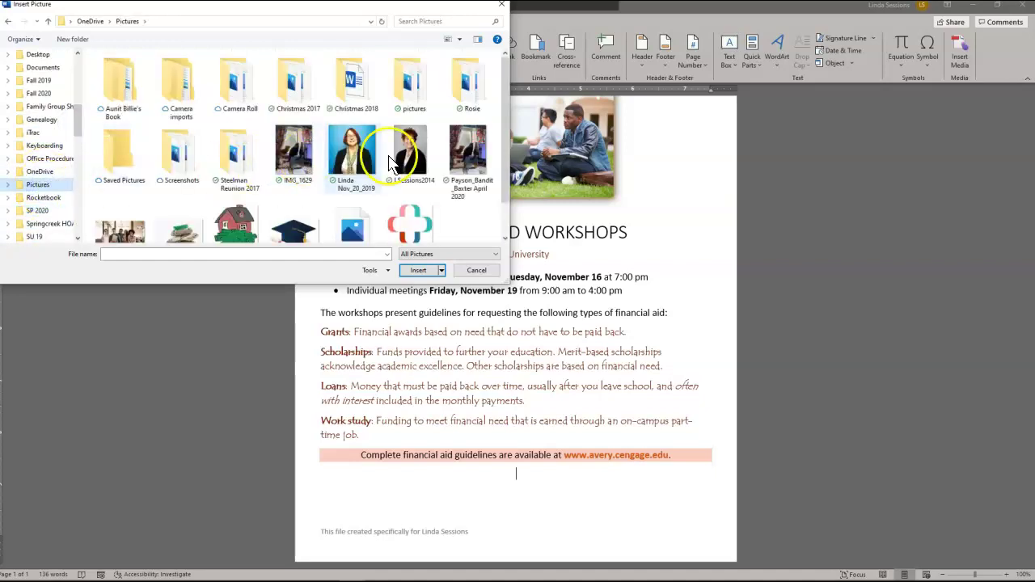
click(296, 229)
click(415, 272)
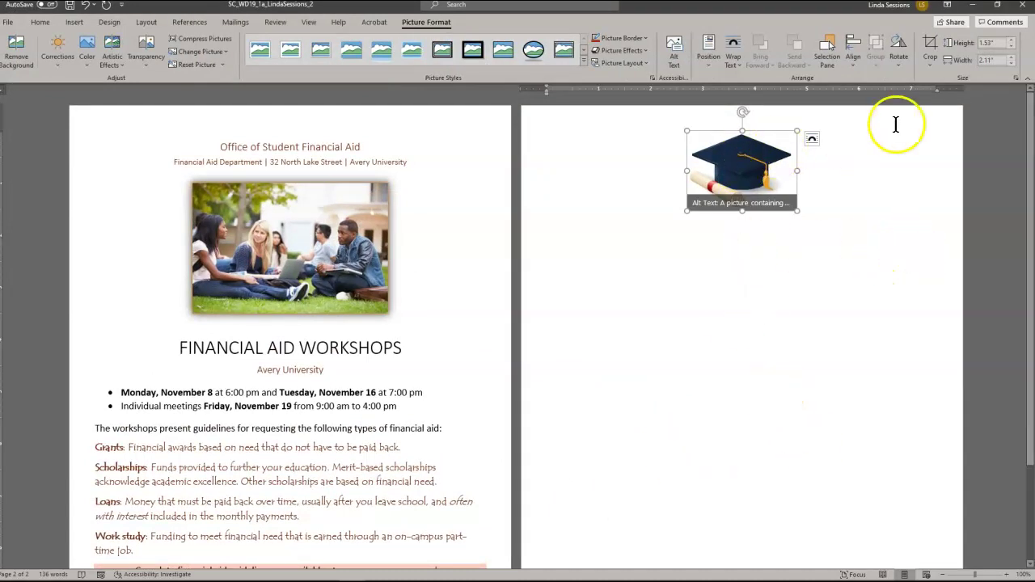
- Set the graduation cap picture's height to 1" and place the insertion point before the "Financial Aid Workshops" title
click(995, 42)
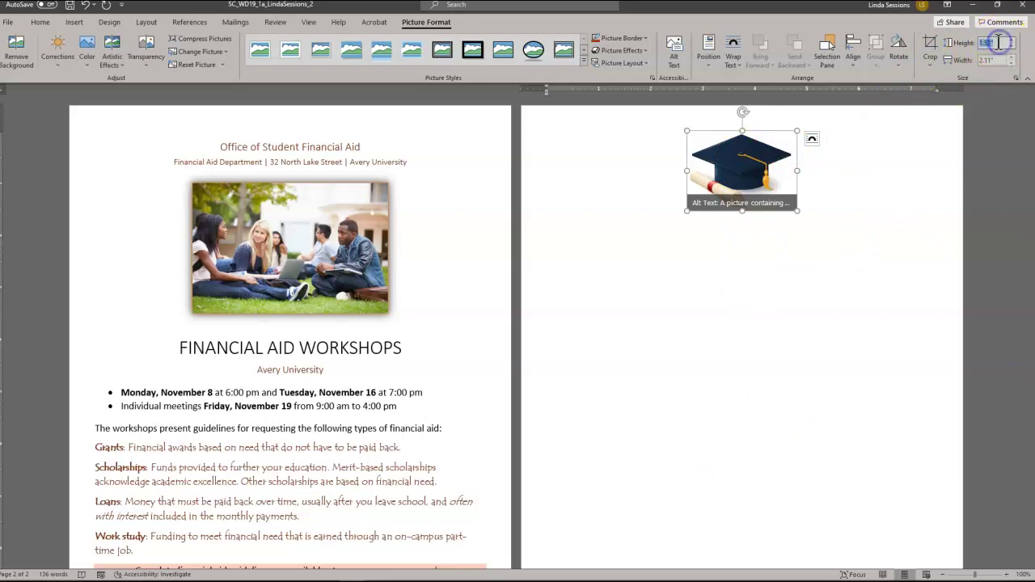
text(1)
key(Return)
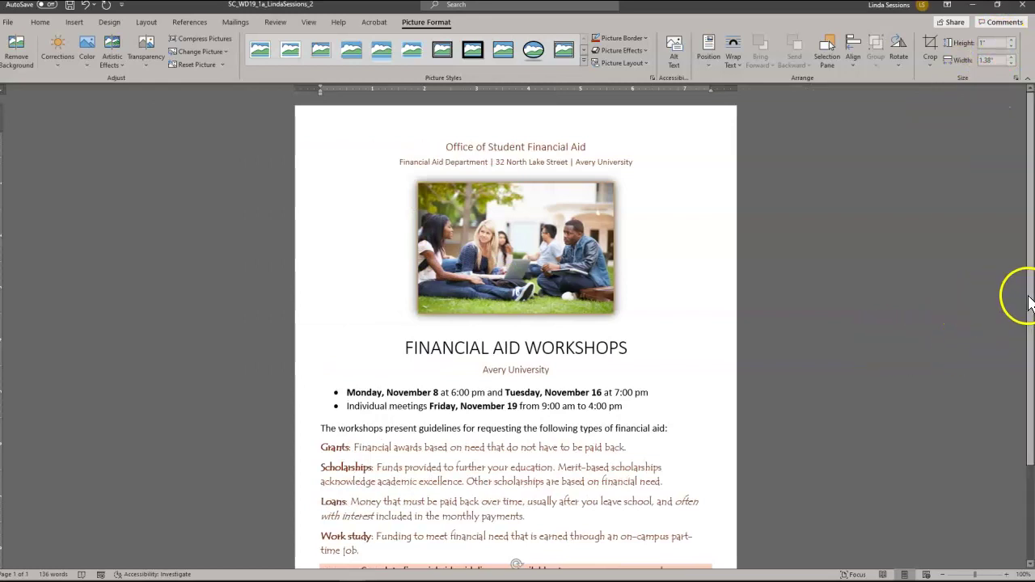
scroll(1030, 293, down, 1)
scroll(1030, 388, down, 1)
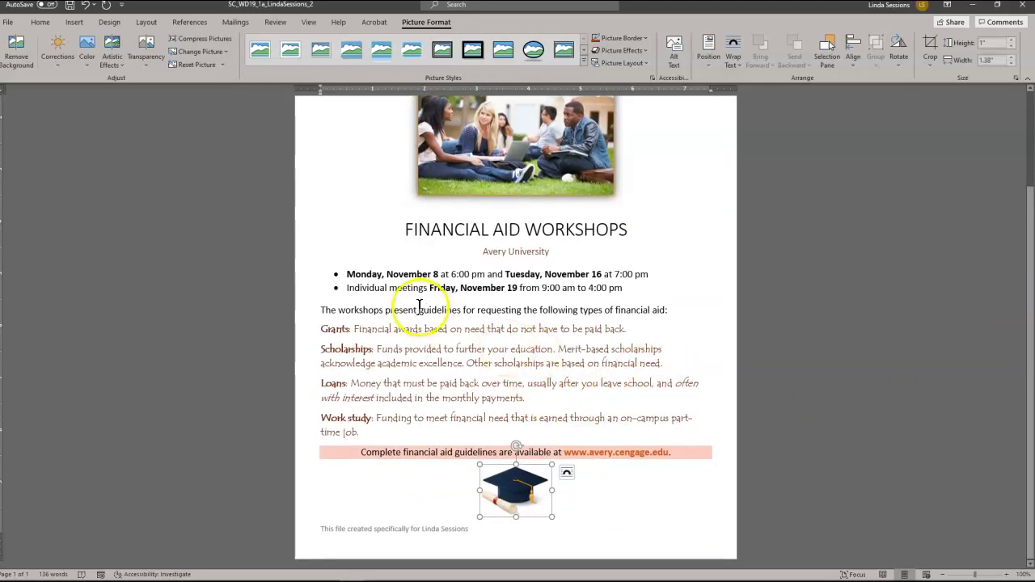
click(400, 233)
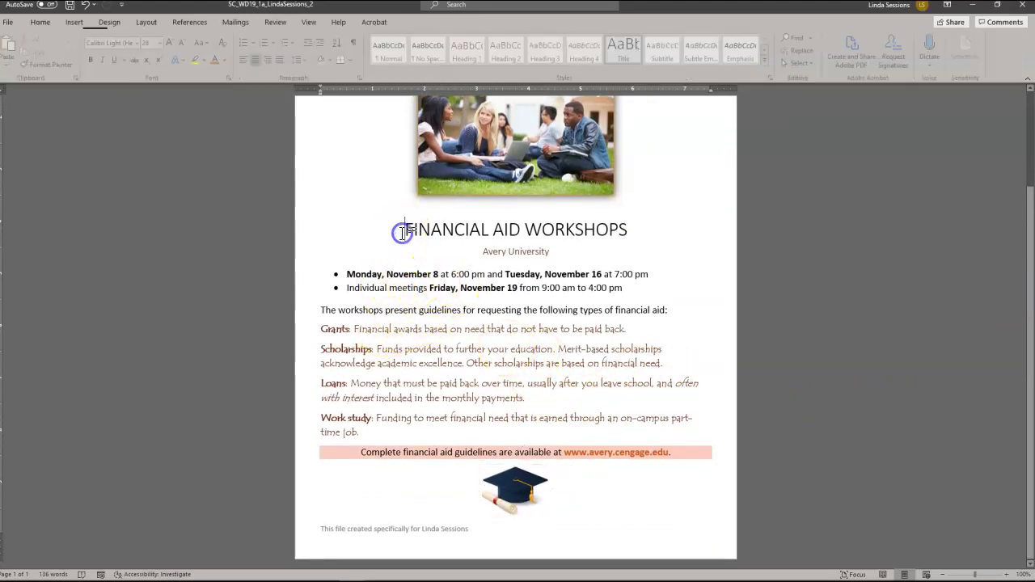